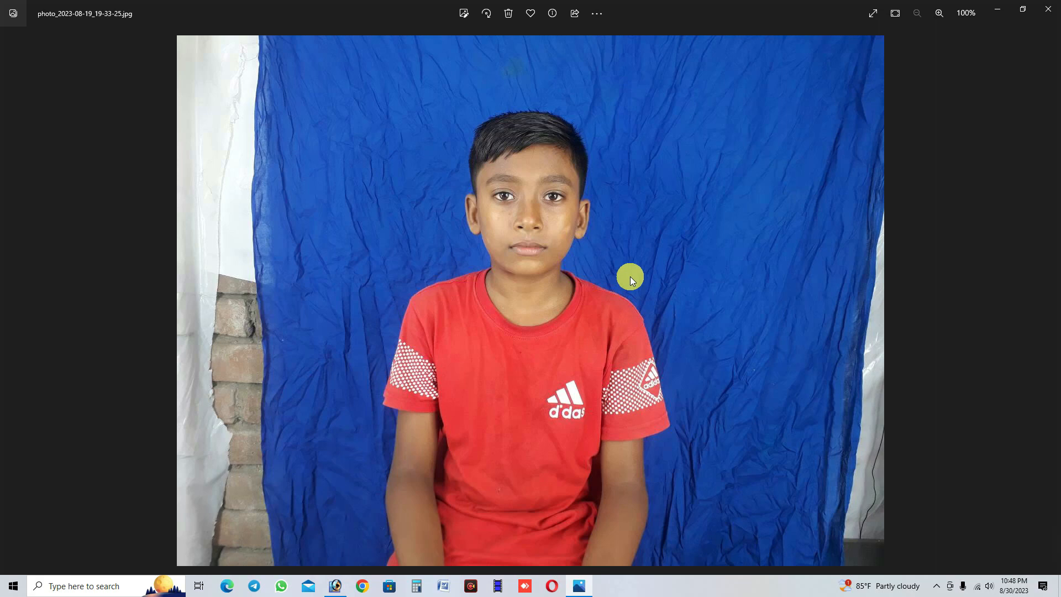
Step: Close the photo viewer showing photo_2023-08-19_19-33-25.jpg and return to the desktop
scroll(630, 277, "up", 1)
scroll(630, 276, "down", 1)
left_click(1048, 9)
left_click(379, 531)
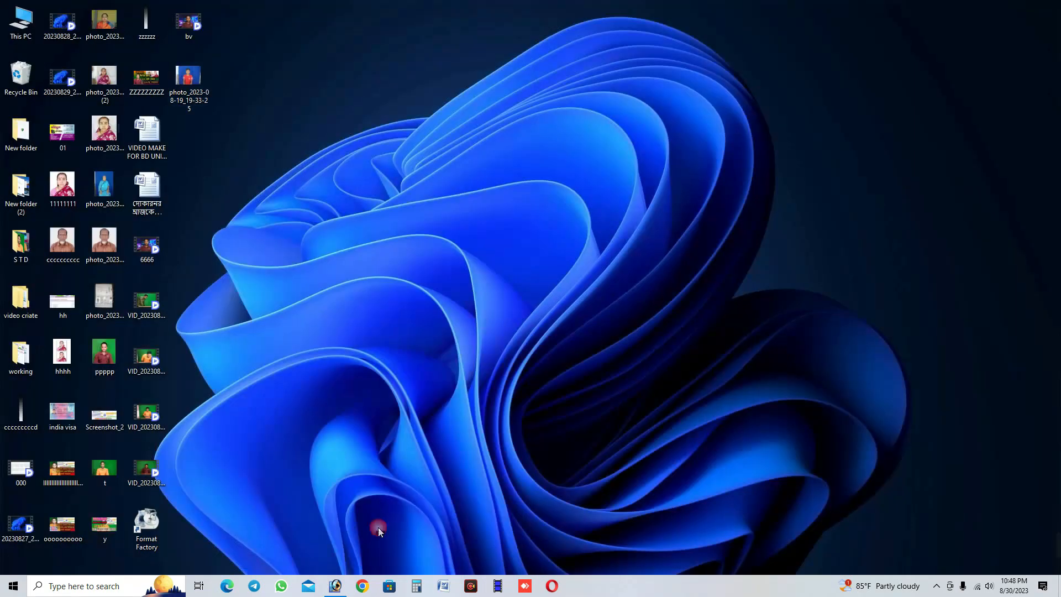
Step: Open photo_2023-08-19_19-33-25.jpg from the desktop in Adobe Photoshop and maximize its document window
left_click(335, 585)
left_click(993, 5)
left_click(369, 298)
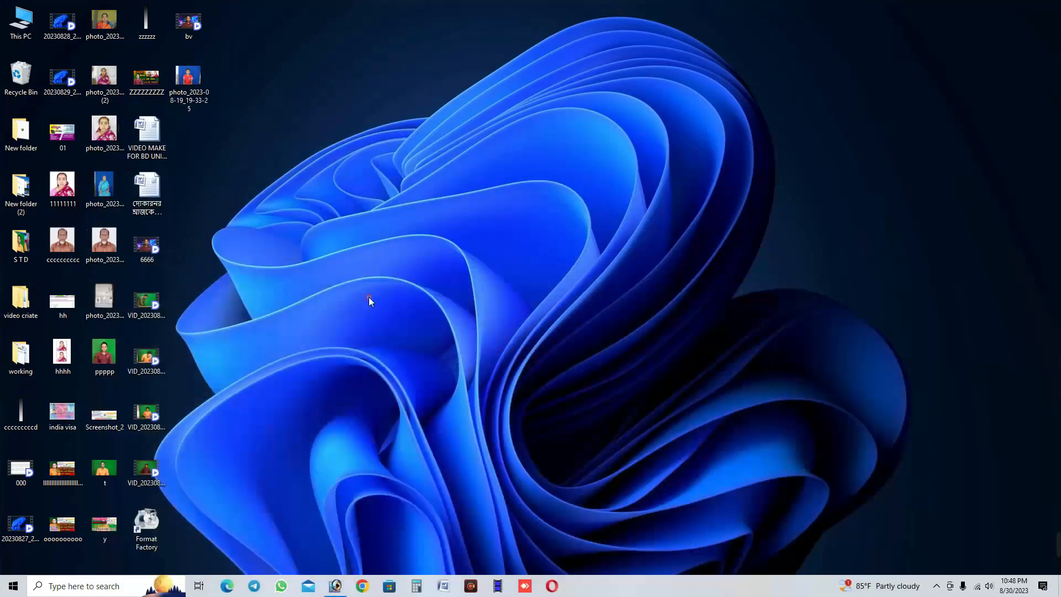
left_click_drag(315, 265, 373, 512)
left_click_drag(479, 247, 478, 246)
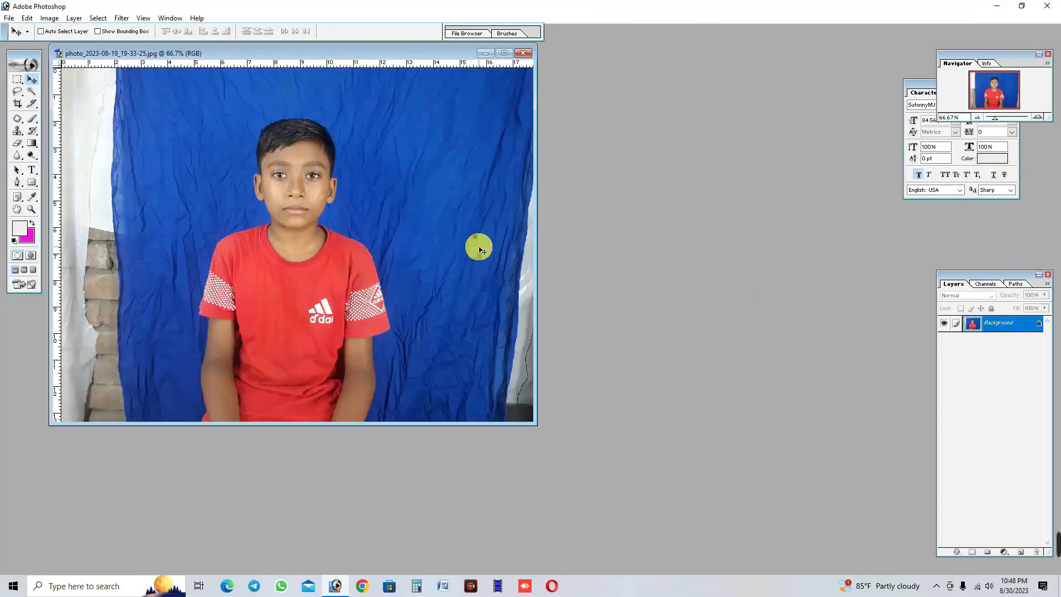
double_click(383, 52)
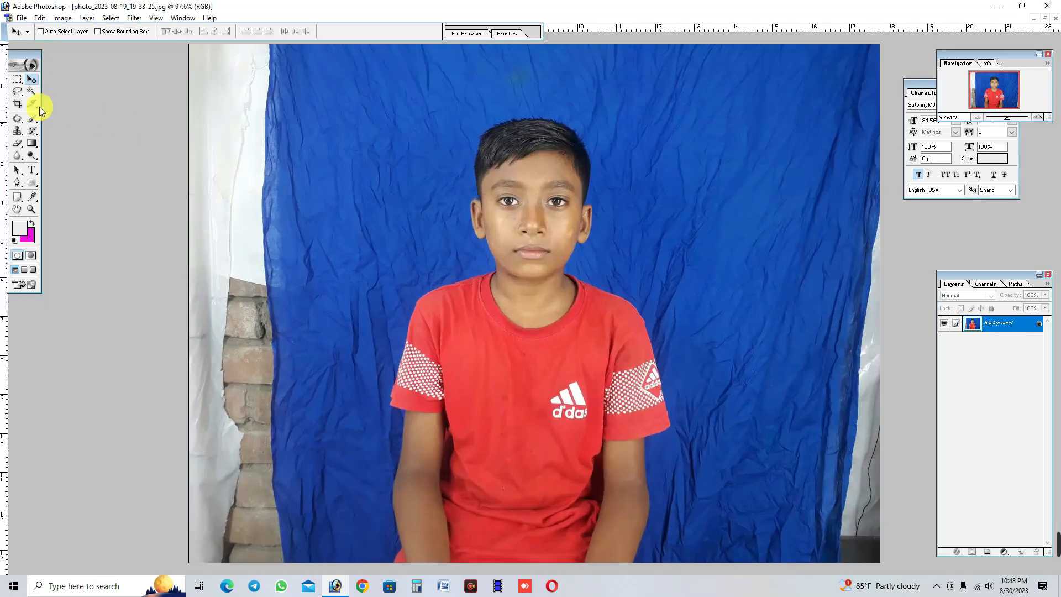
Step: Activate the Crop tool and set its width to 1.5 in and height to 1.9 in
left_click(17, 105)
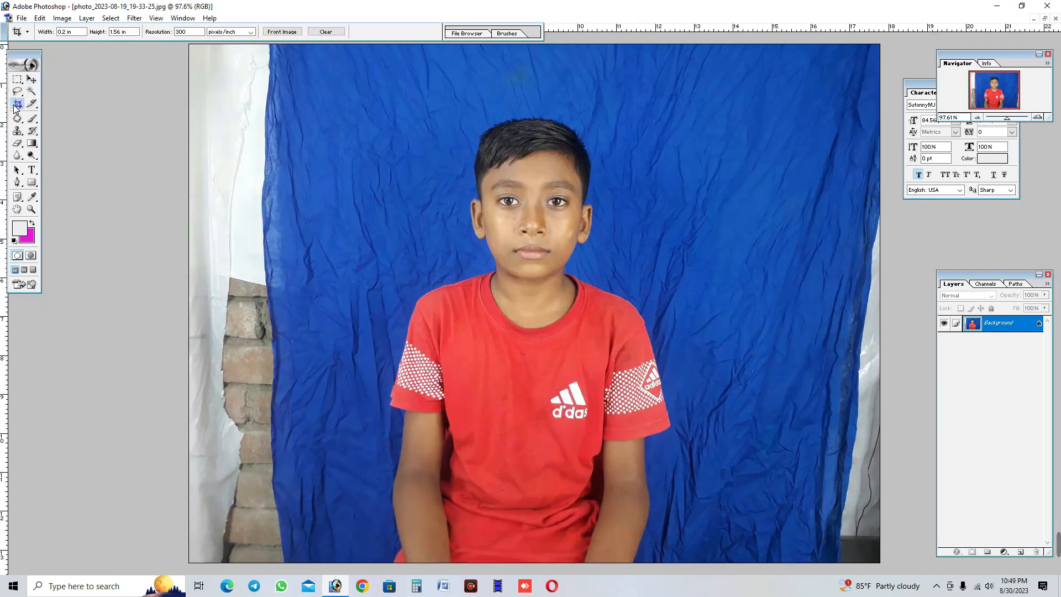
left_click_drag(86, 34, 70, 34)
left_click(44, 35)
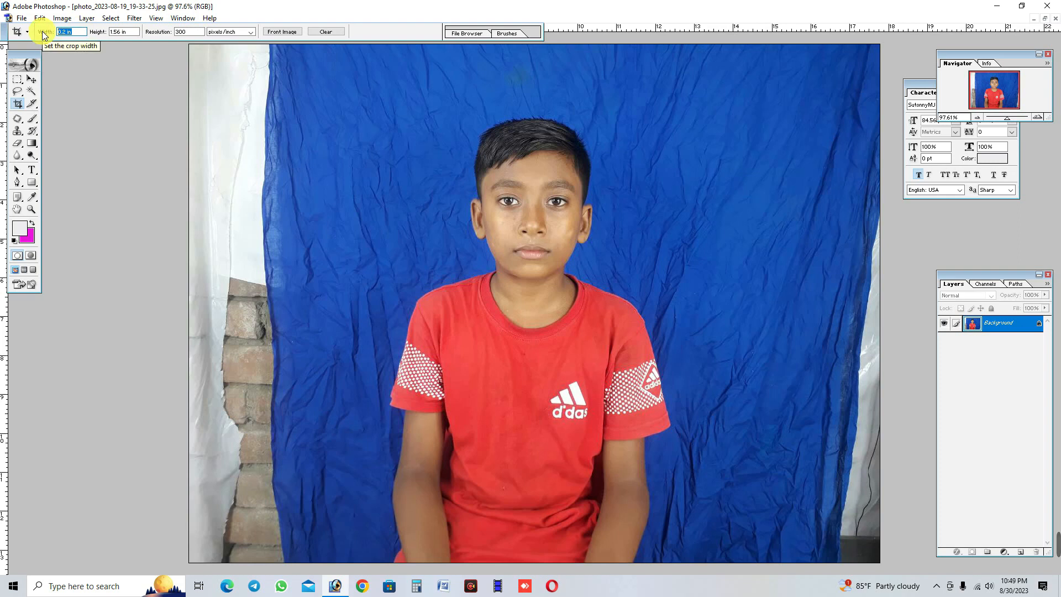
type("1.5")
left_click(135, 34)
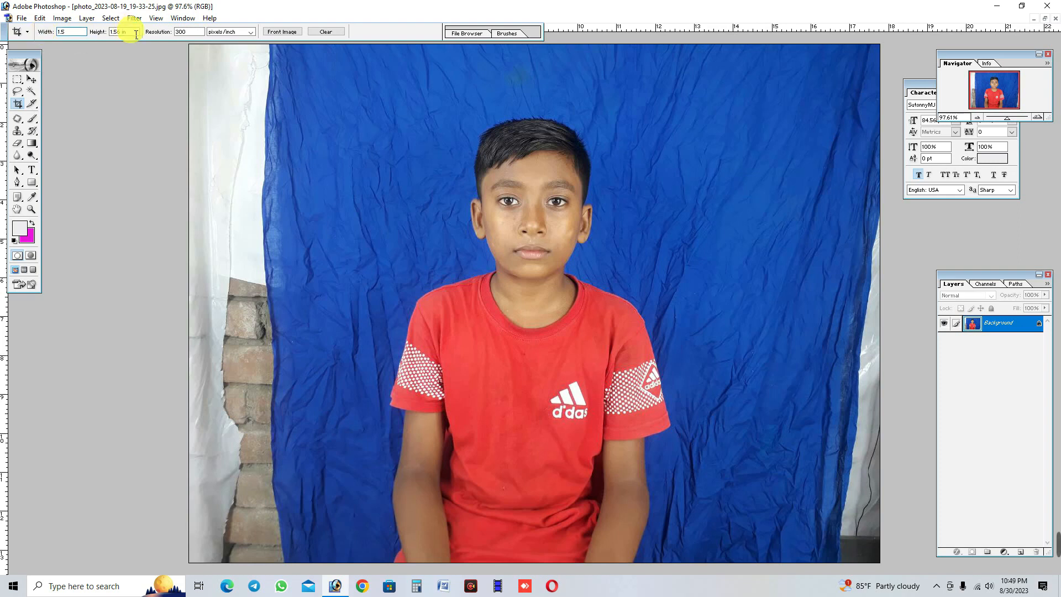
left_click(135, 34)
type("1")
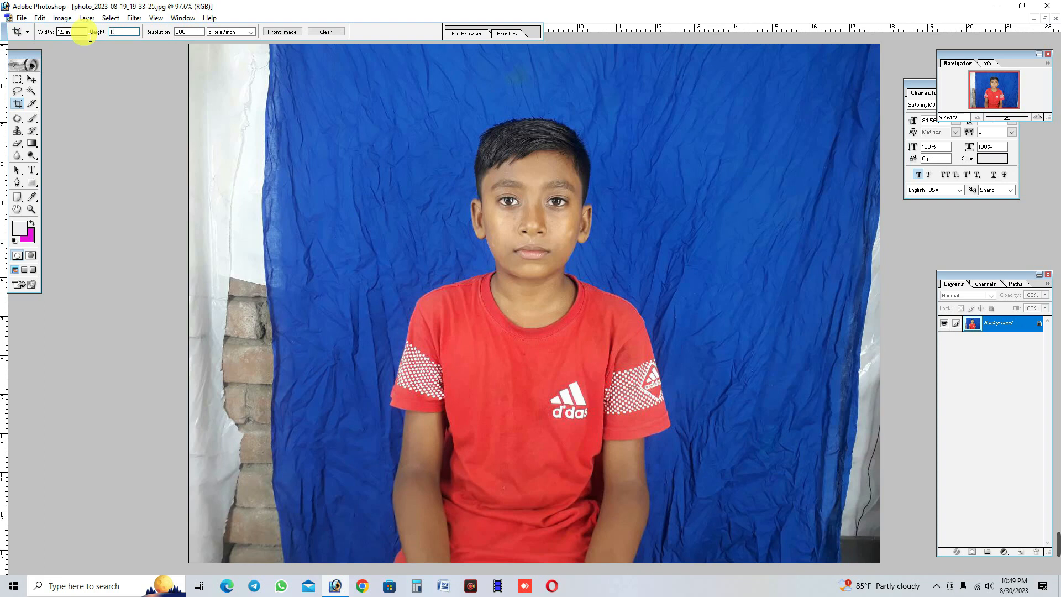
type(".9")
Step: Change the crop size to 1.56 in wide and 2 in high
left_click(63, 31)
type("1.56")
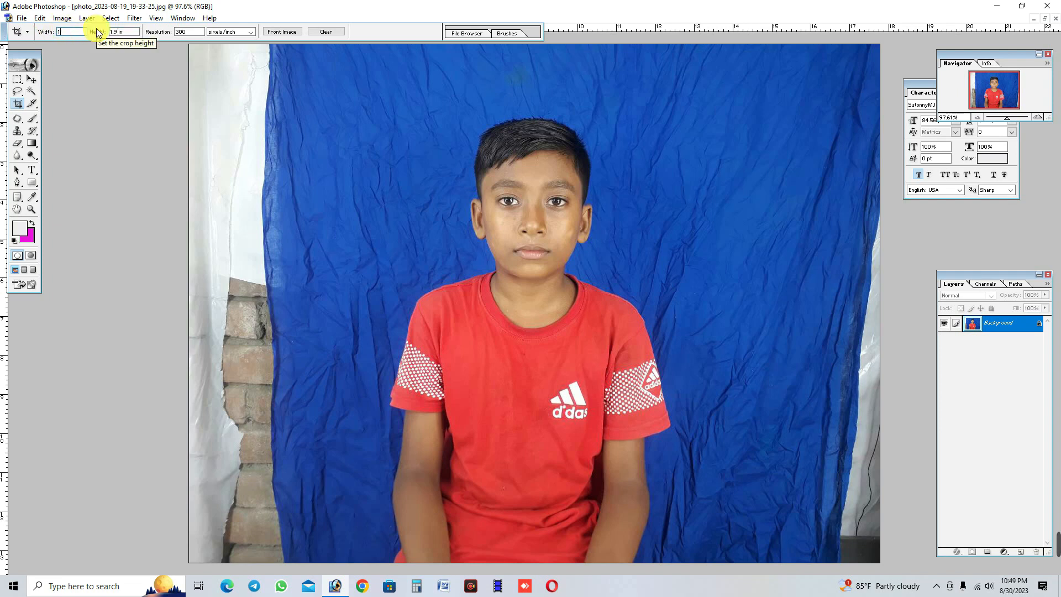
left_click(136, 37)
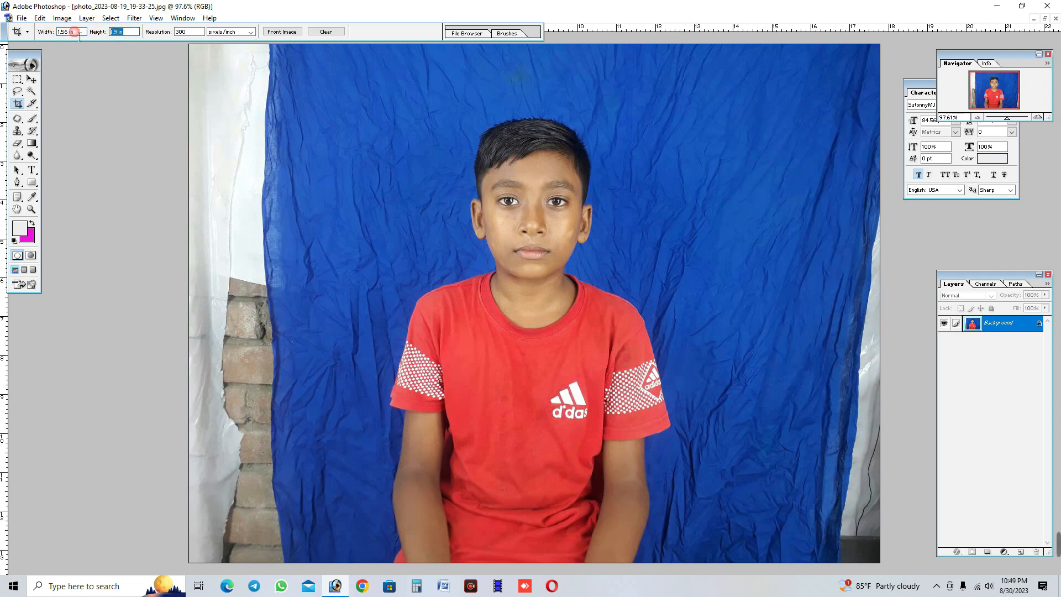
type("2")
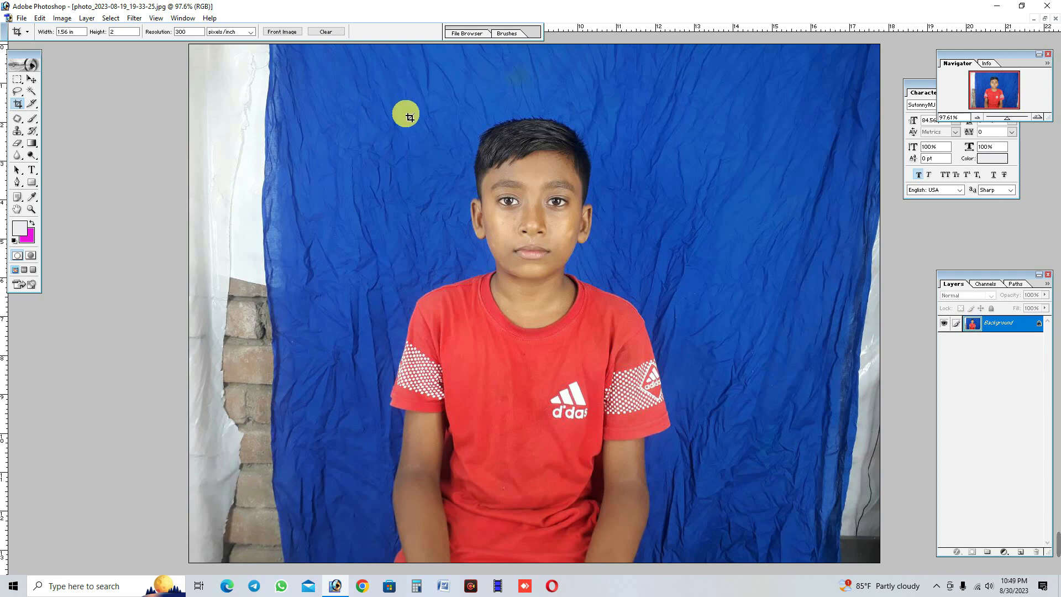
Step: Crop the photo to the boy's head and upper body, centring the crop frame on him
left_click(409, 100)
left_click_drag(717, 377, 806, 454)
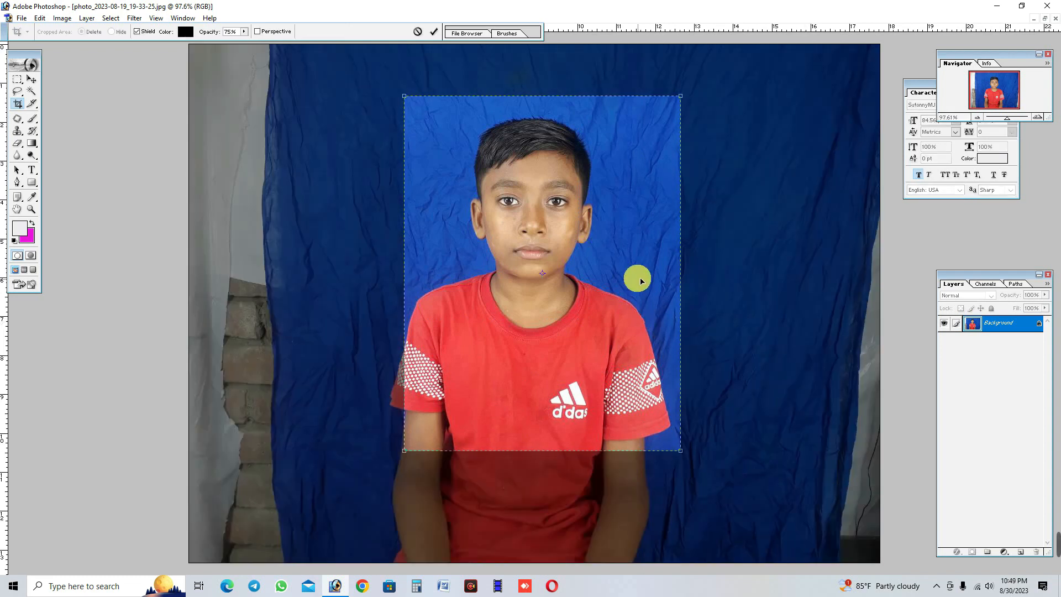
mouse_move(632, 280)
left_mouse_down()
mouse_move(610, 280)
mouse_move(618, 286)
left_mouse_up()
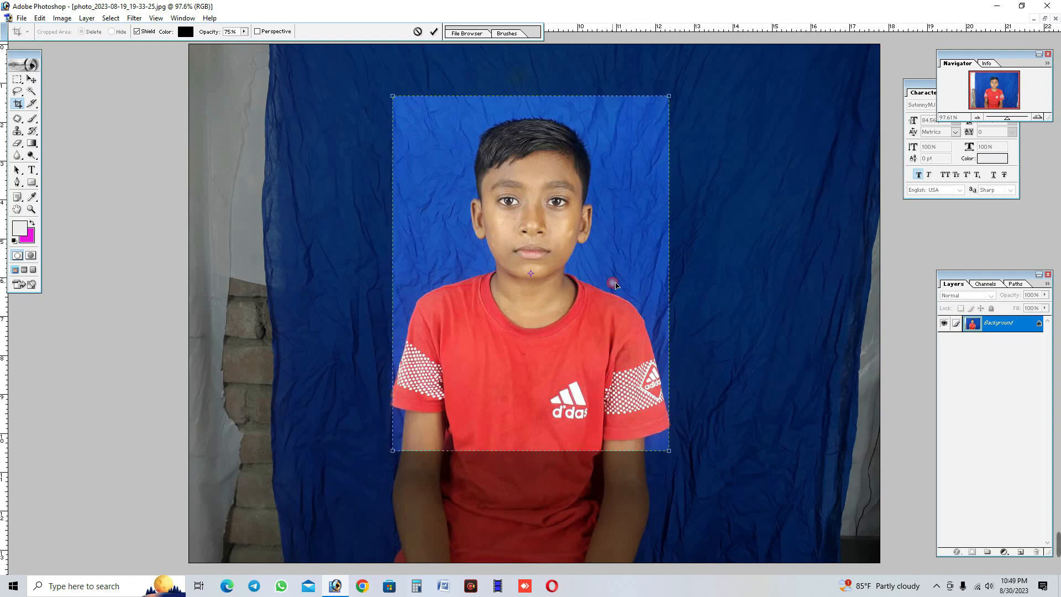
key("Return")
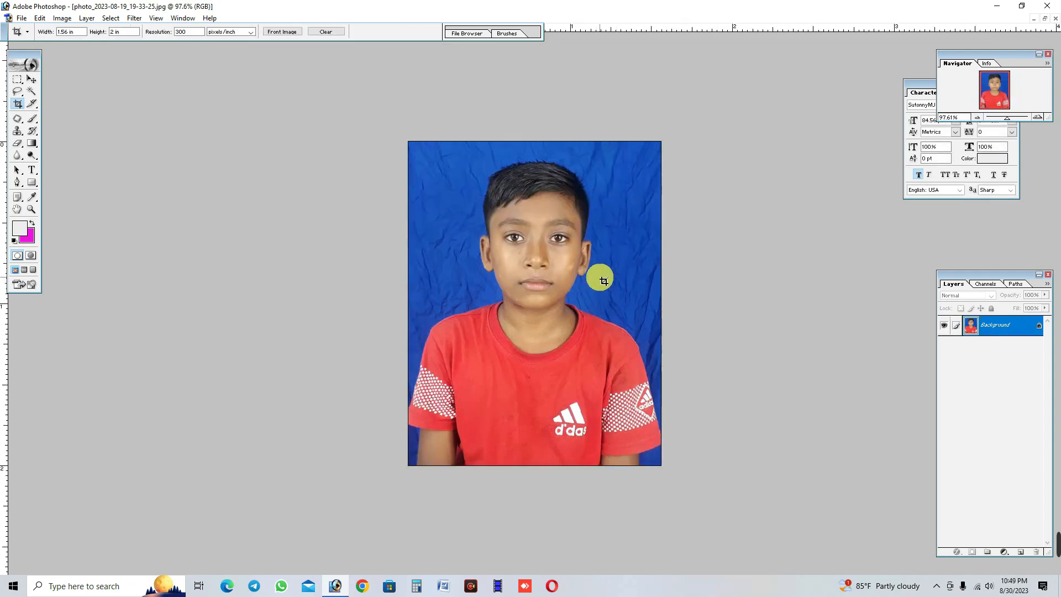
key("ctrl+0")
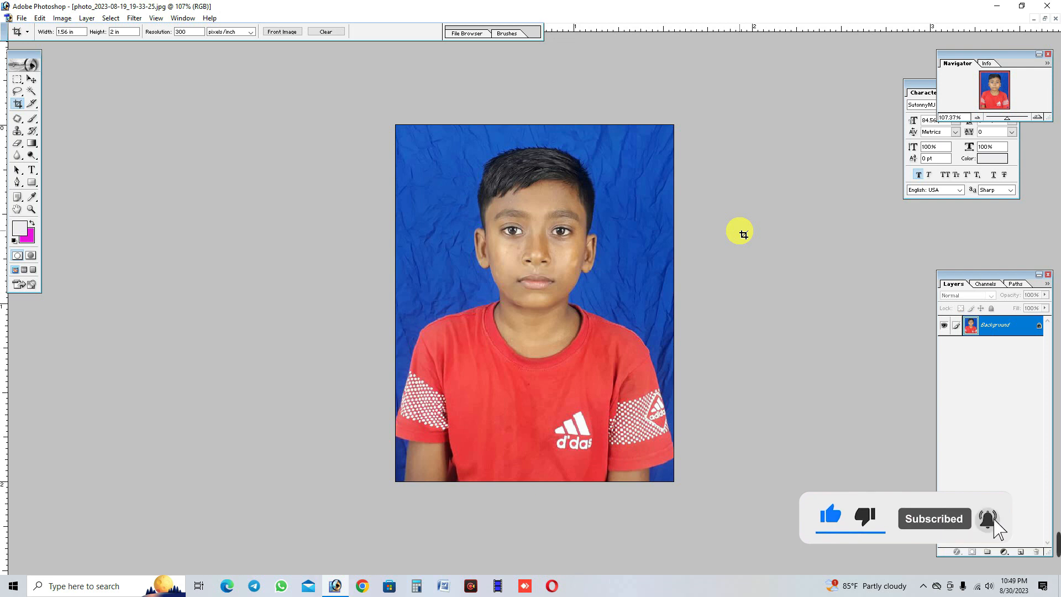
Step: Free-transform the whole image to 120% scale, rotate it -0.4°, reposition it with space above the head, and deselect
key("ctrl+a")
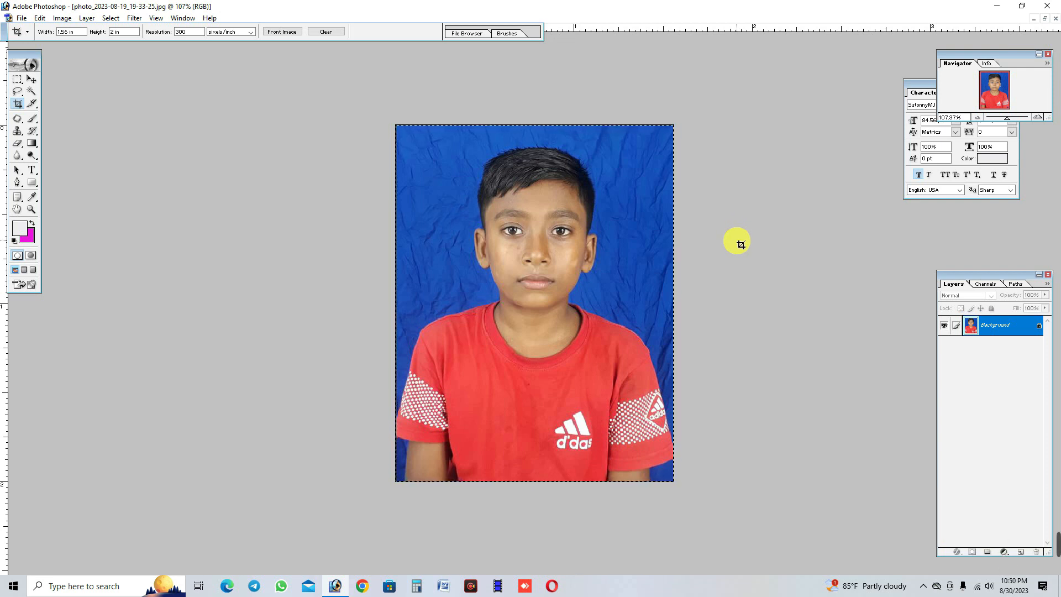
key("ctrl+t")
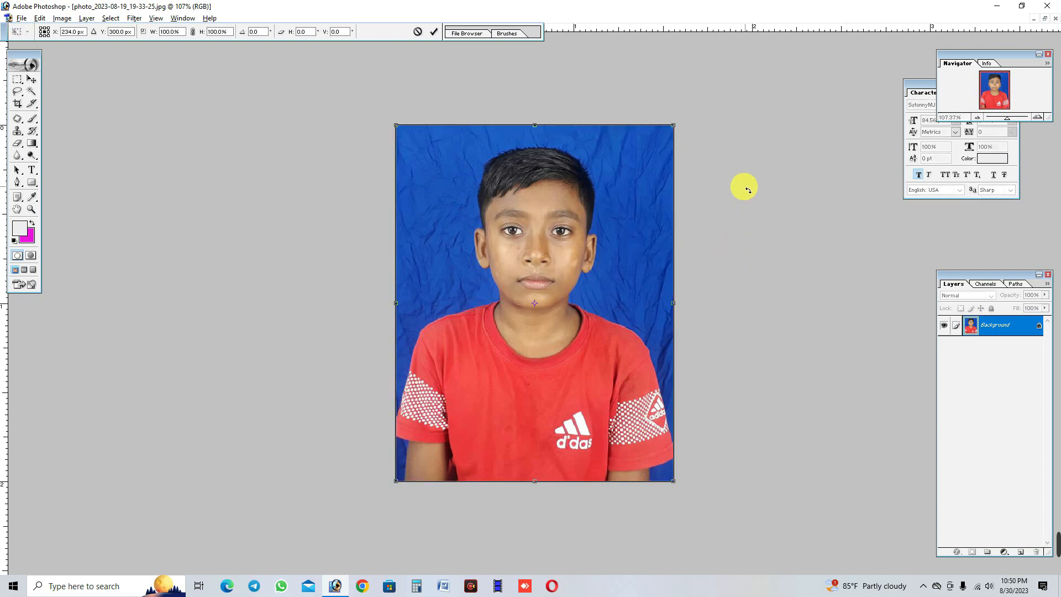
left_click_drag(677, 129, 718, 104)
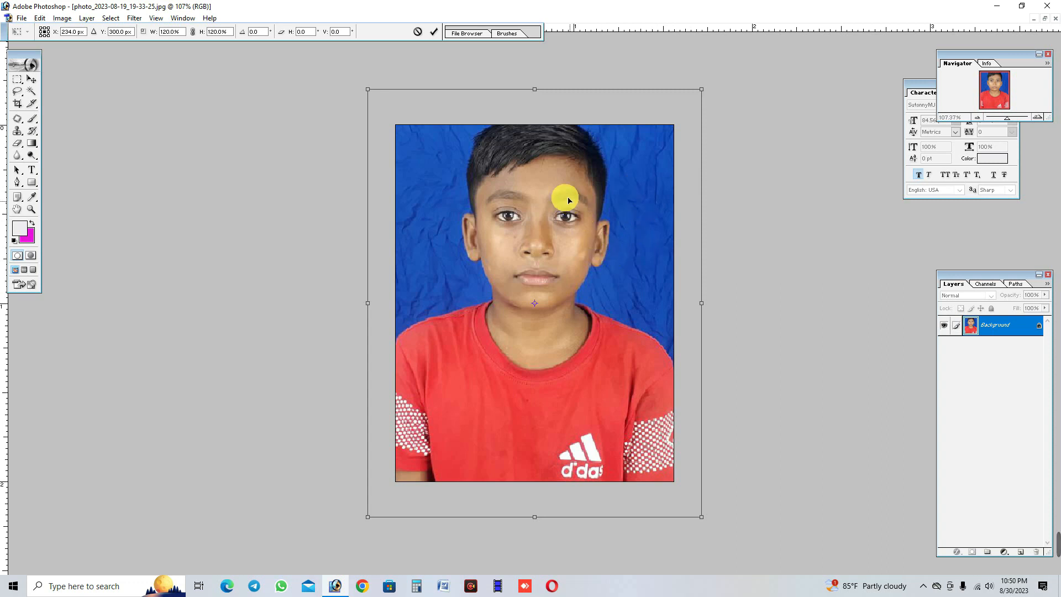
left_click_drag(543, 178, 544, 203)
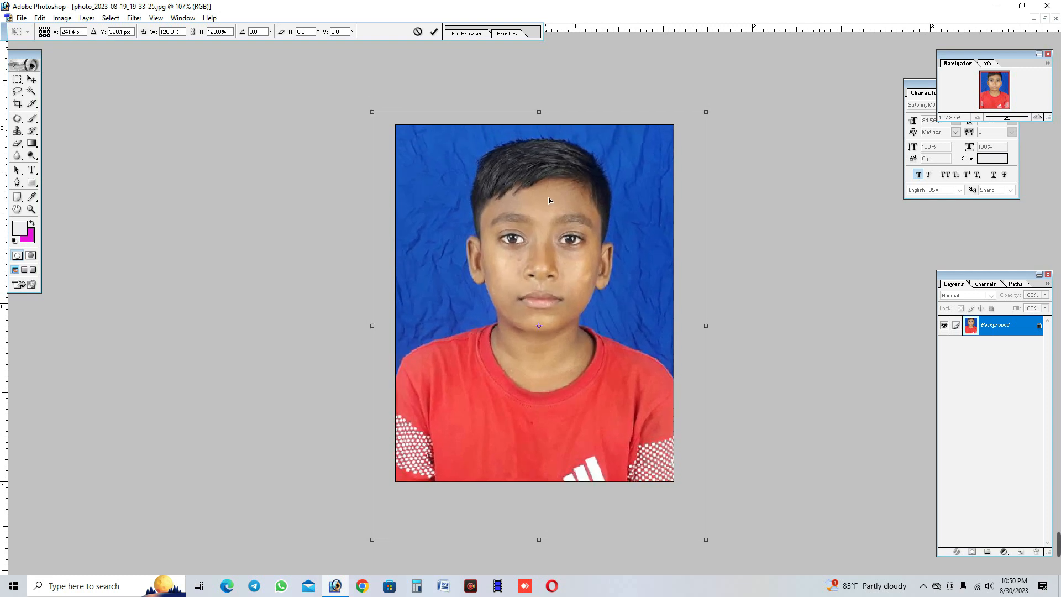
left_click_drag(736, 118, 738, 112)
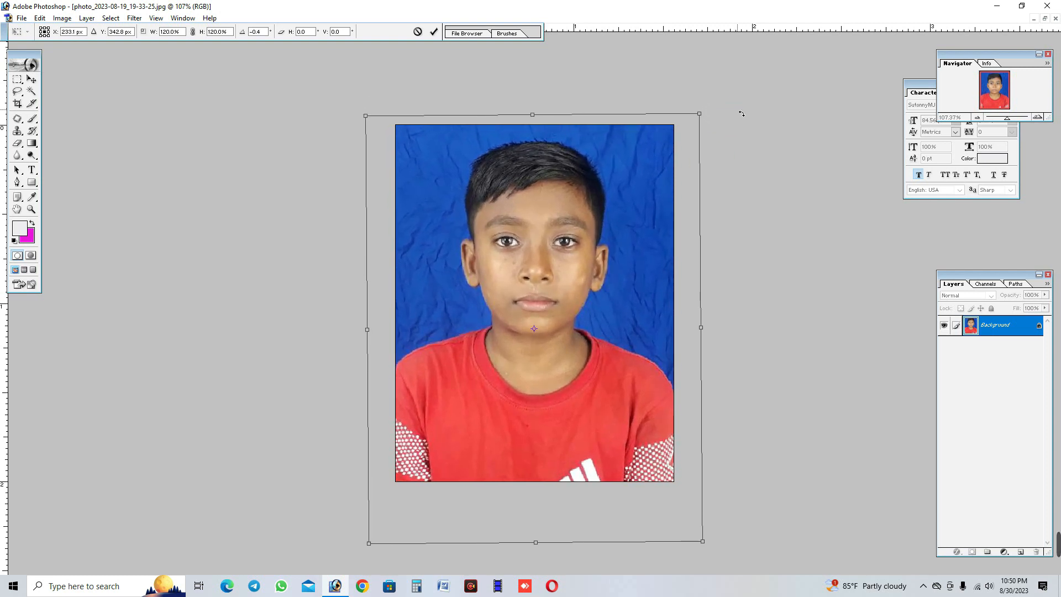
left_click_drag(637, 212, 639, 221)
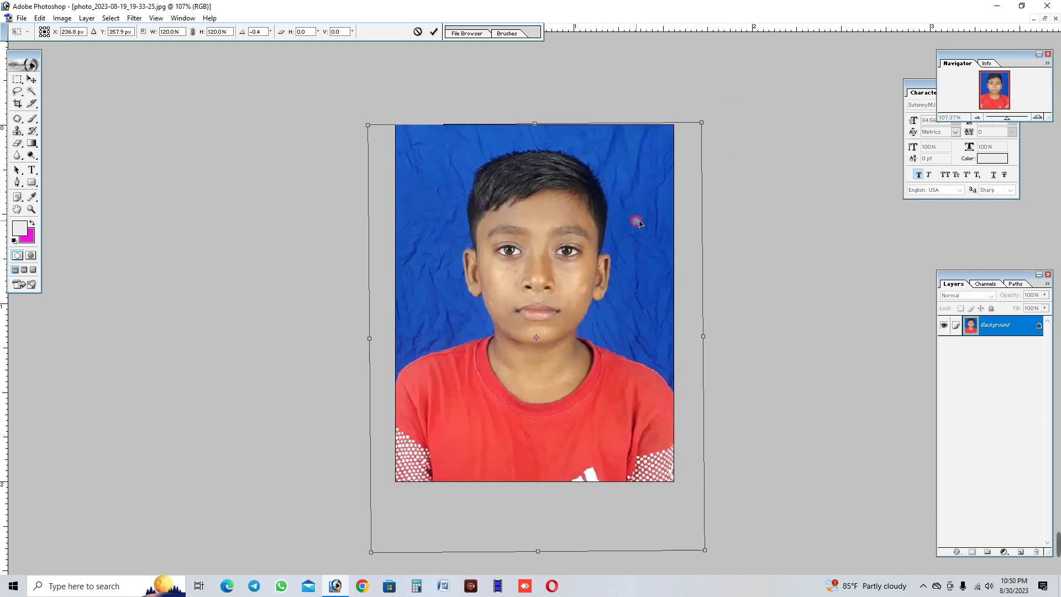
double_click(619, 225)
left_click(711, 230)
Step: Brighten the photo with Curves by slightly raising the midpoint of the RGB curve
scroll(725, 239, "down", 2)
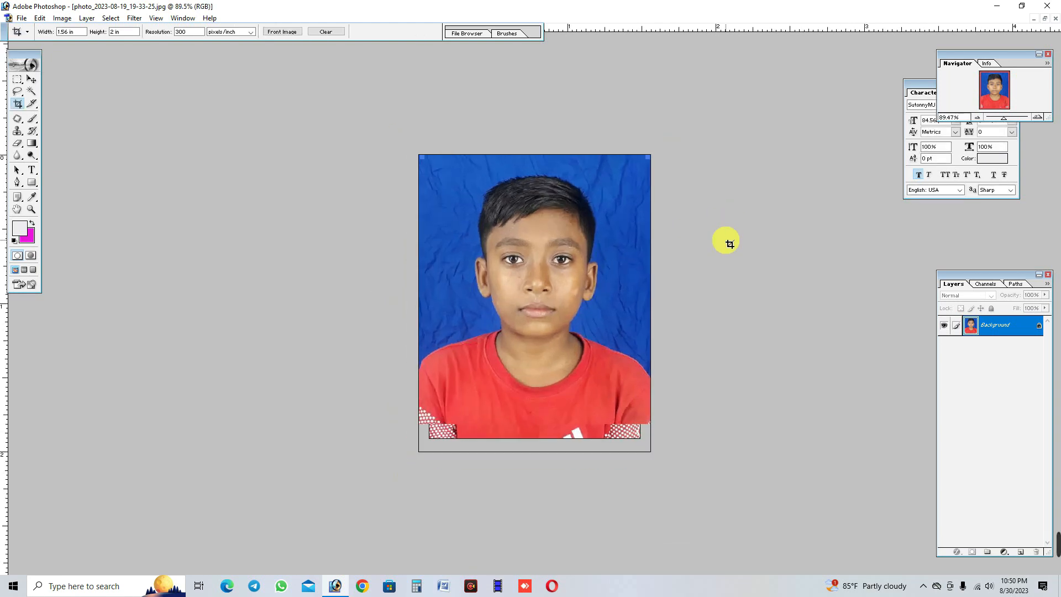
scroll(730, 243, "up", 1)
scroll(741, 235, "down", 2)
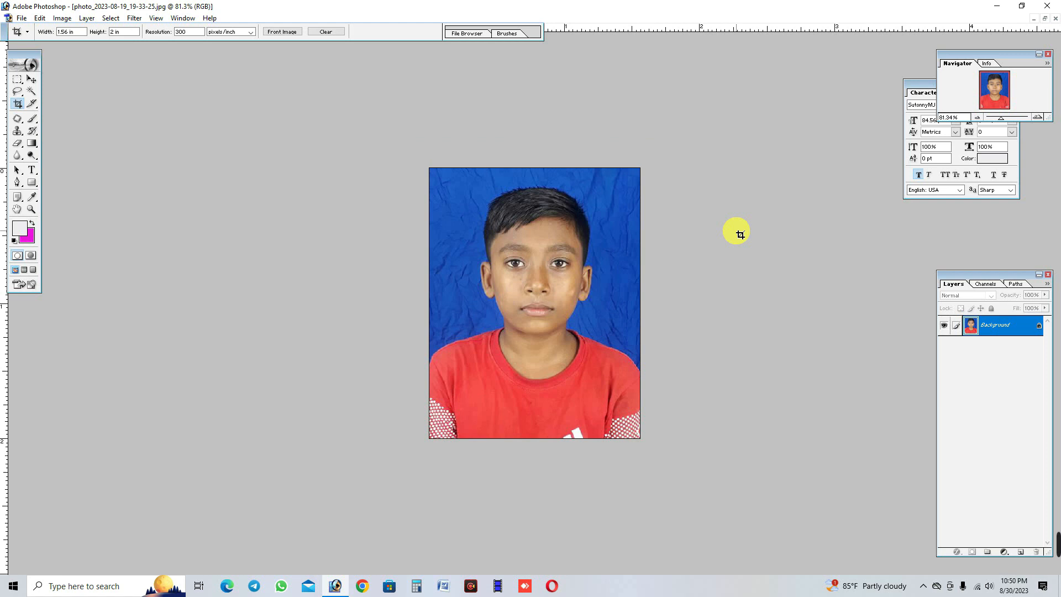
scroll(740, 235, "up", 1)
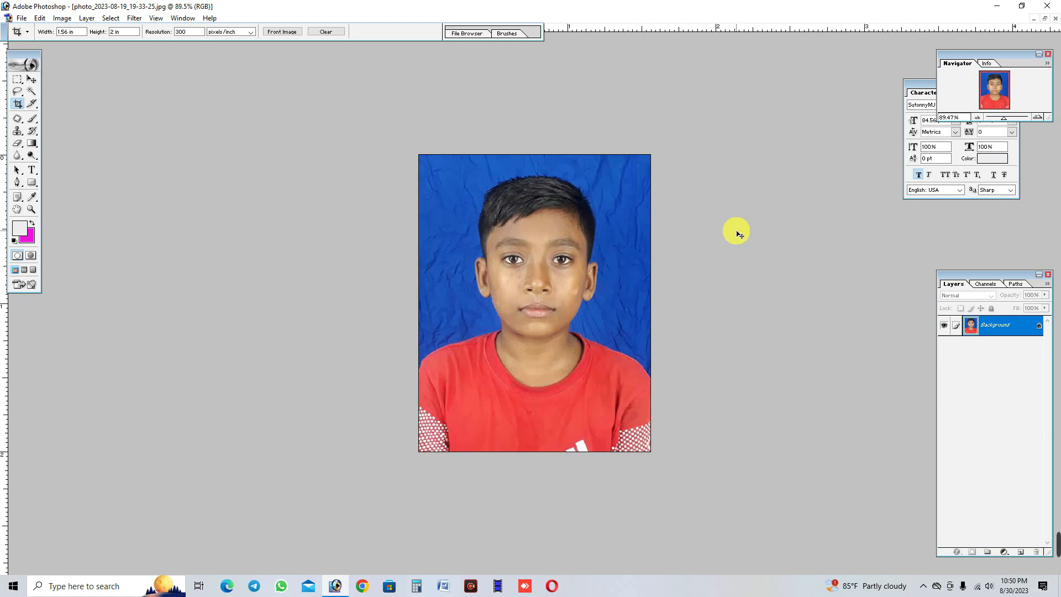
key("ctrl+m")
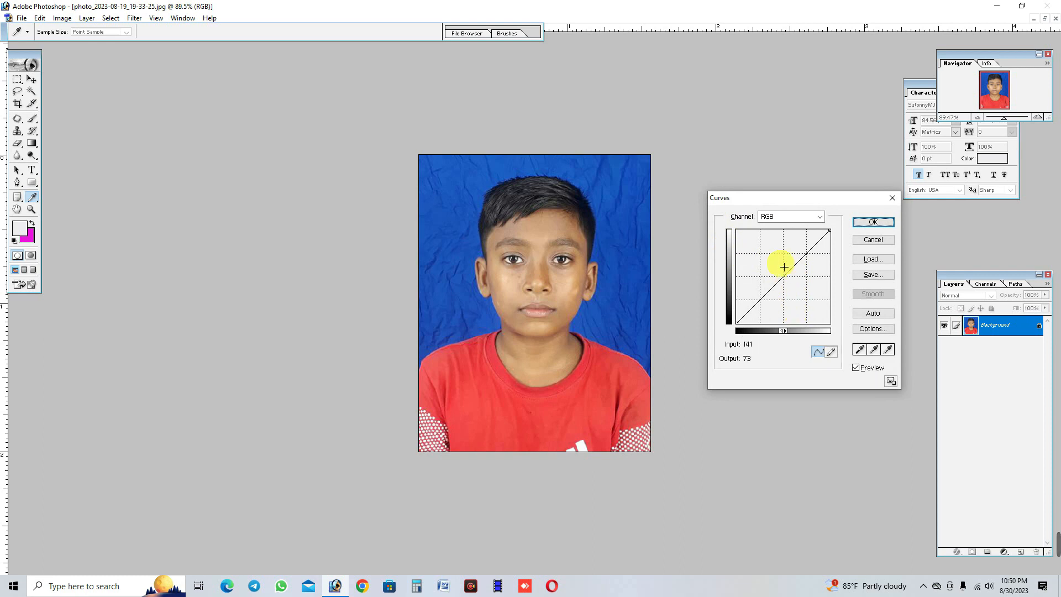
left_click_drag(773, 203, 784, 214)
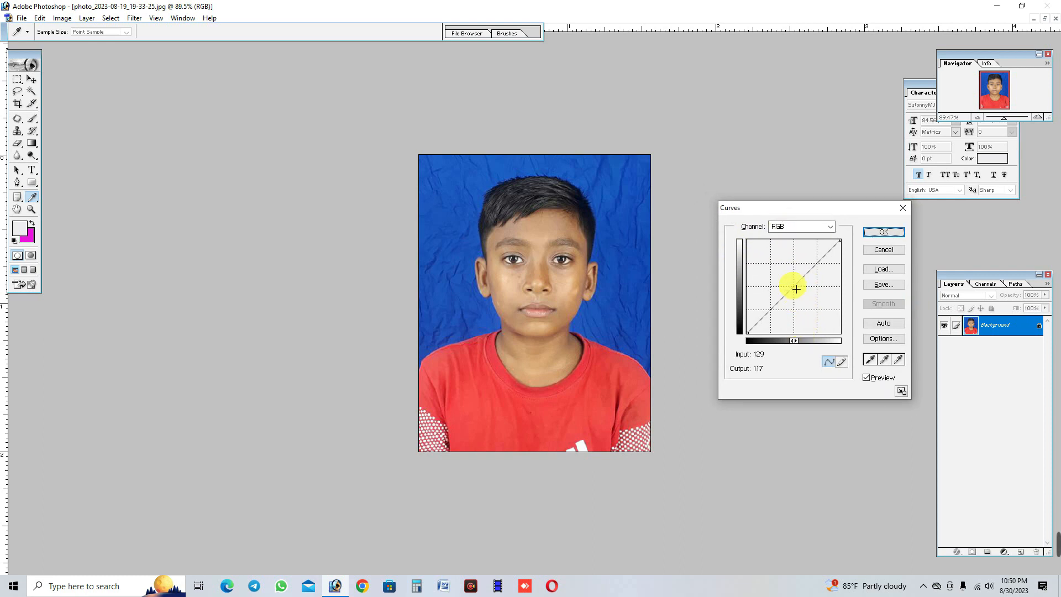
left_click_drag(795, 286, 790, 275)
left_click(883, 232)
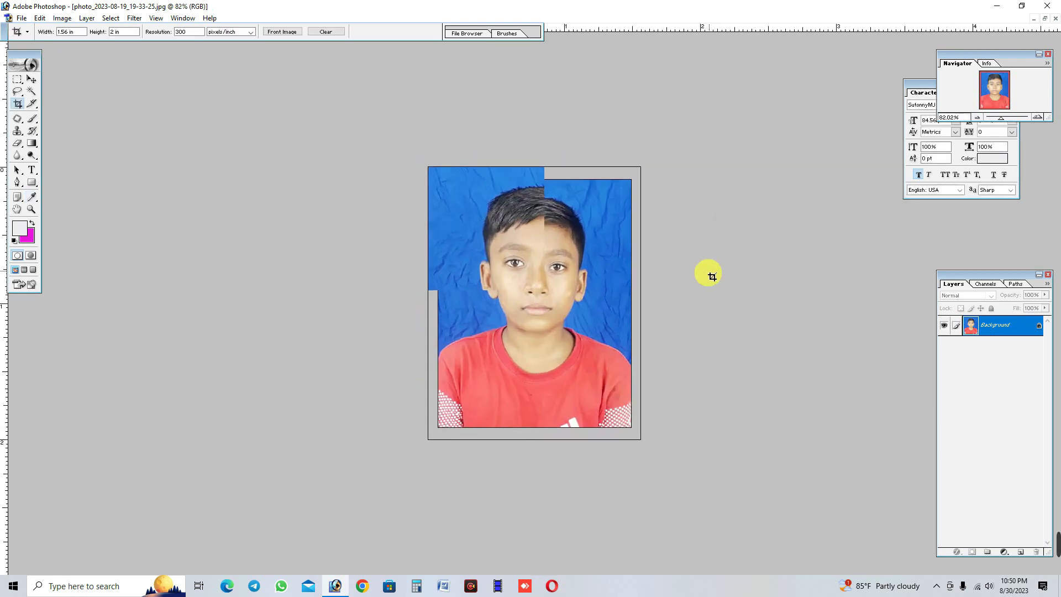
key("ctrl+0")
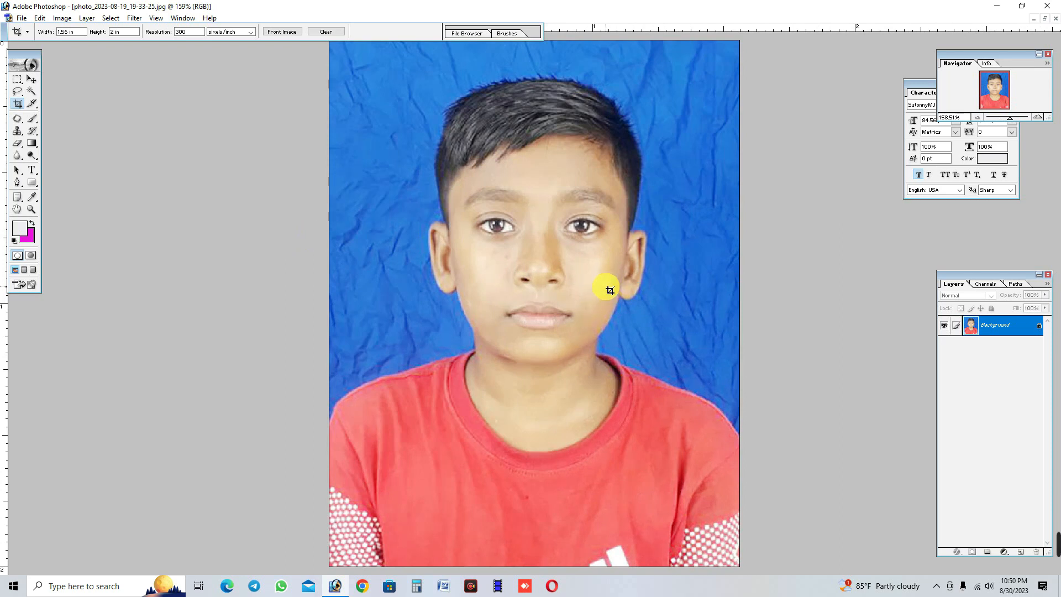
Step: Smooth the shiny spot on the right-hand cheek beside the ear with the Patch tool, using nearby skin
left_click(18, 119)
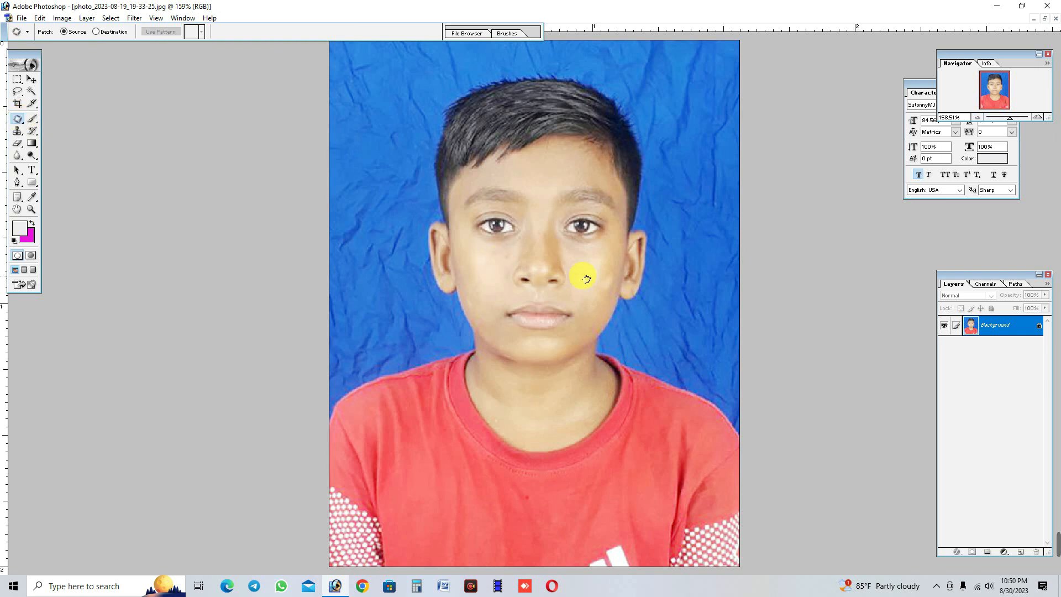
left_click(606, 278)
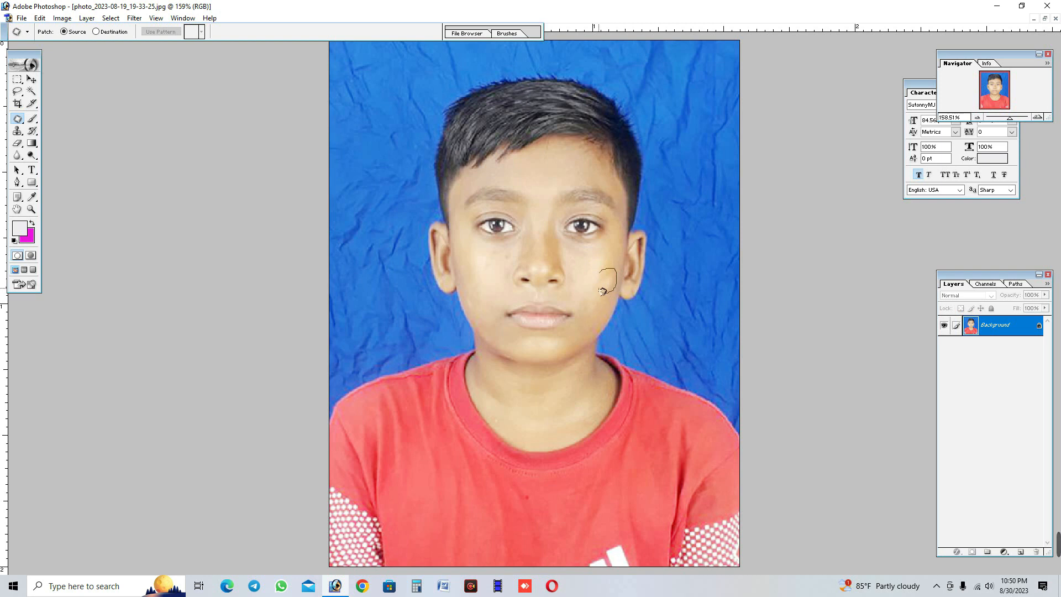
mouse_move(601, 275)
left_mouse_down()
mouse_move(619, 293)
mouse_move(597, 269)
left_mouse_up()
left_click(697, 310)
scroll(705, 315, "down", 1)
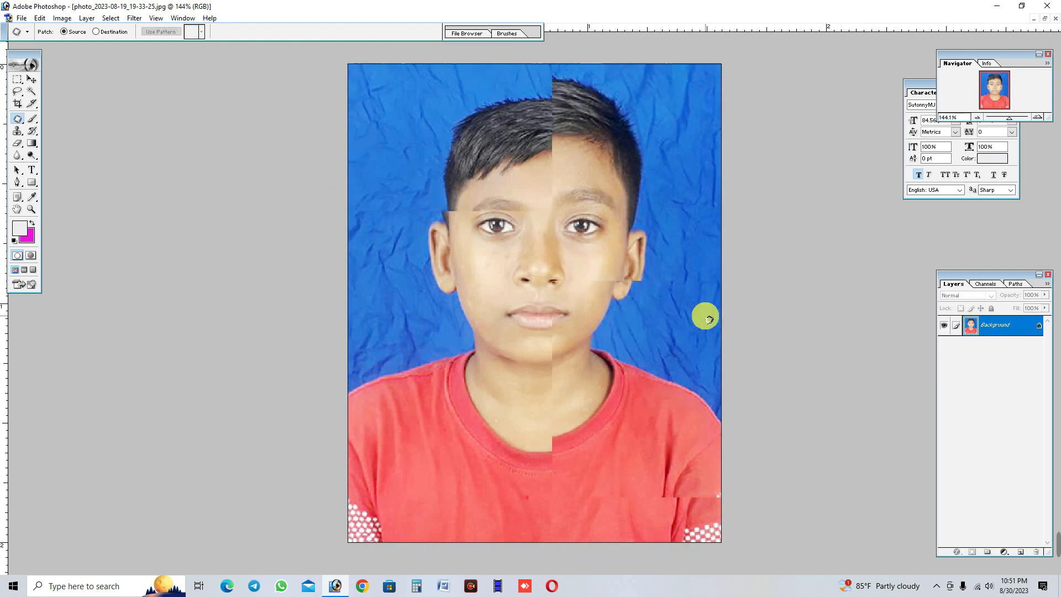
scroll(703, 315, "down", 1)
scroll(635, 301, "up", 2)
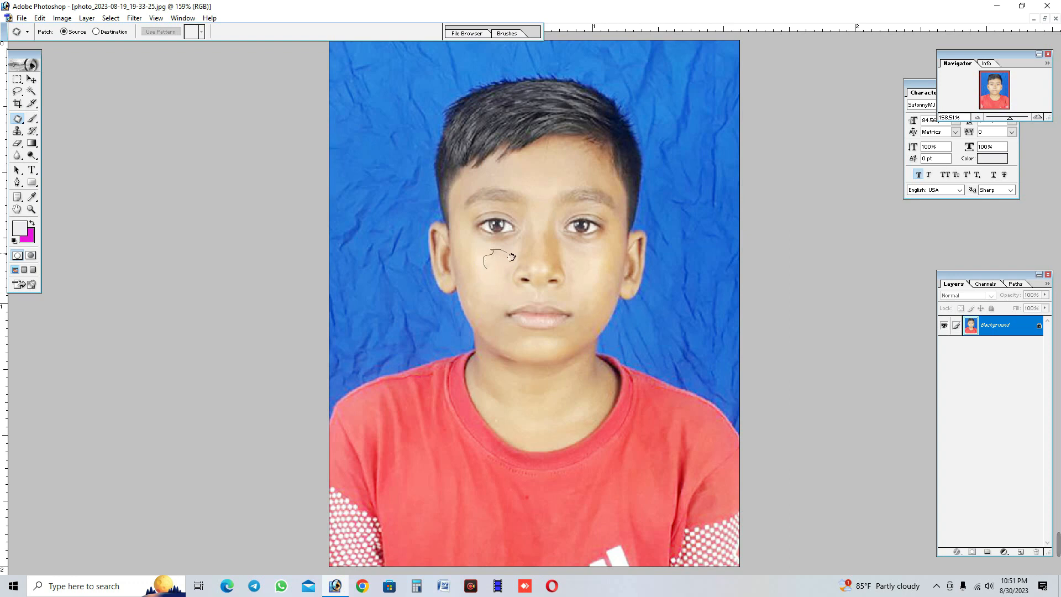
Step: Patch the blemished skin under the left-hand eye with clean skin from the cheek below, and deselect
left_click_drag(496, 271, 496, 269)
left_click(503, 258)
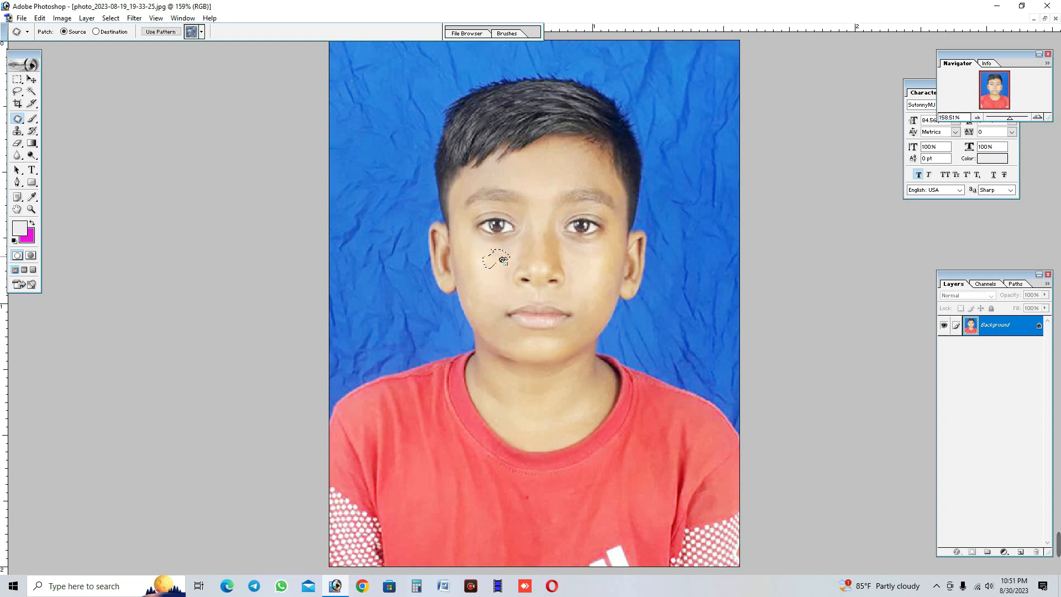
left_click_drag(498, 285, 497, 286)
left_click(549, 291)
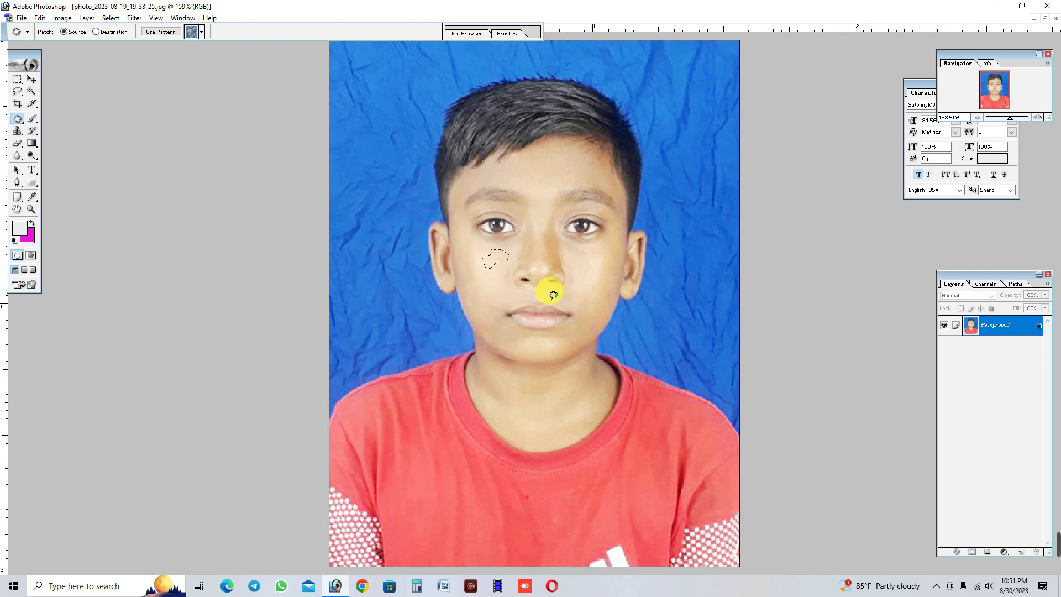
left_click(614, 307)
scroll(614, 307, "down", 3)
scroll(614, 308, "down", 3)
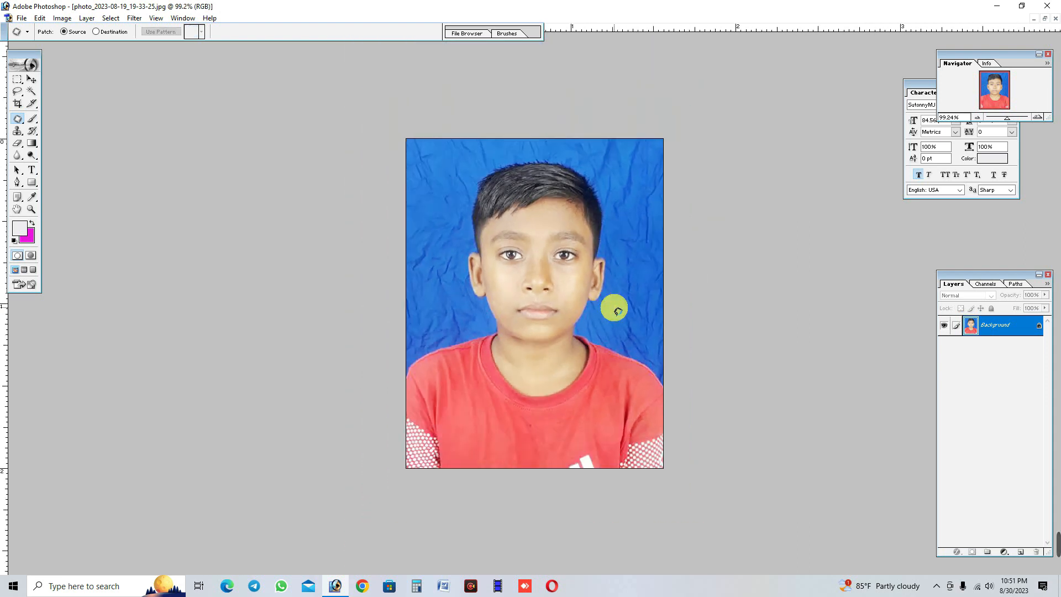
scroll(669, 319, "up", 2)
scroll(665, 328, "down", 1)
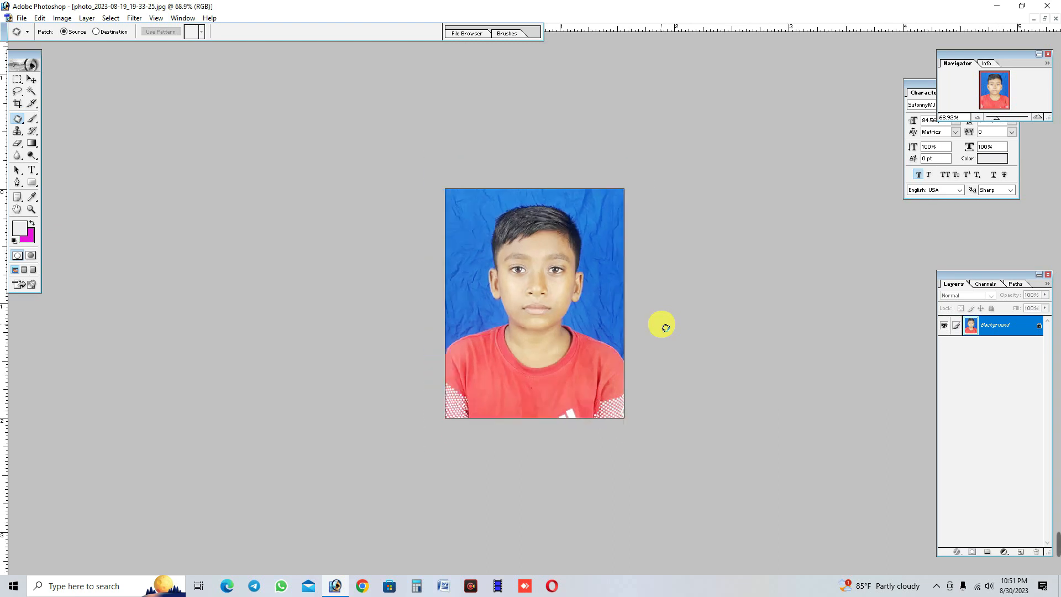
scroll(665, 327, "up", 3)
scroll(662, 326, "down", 3)
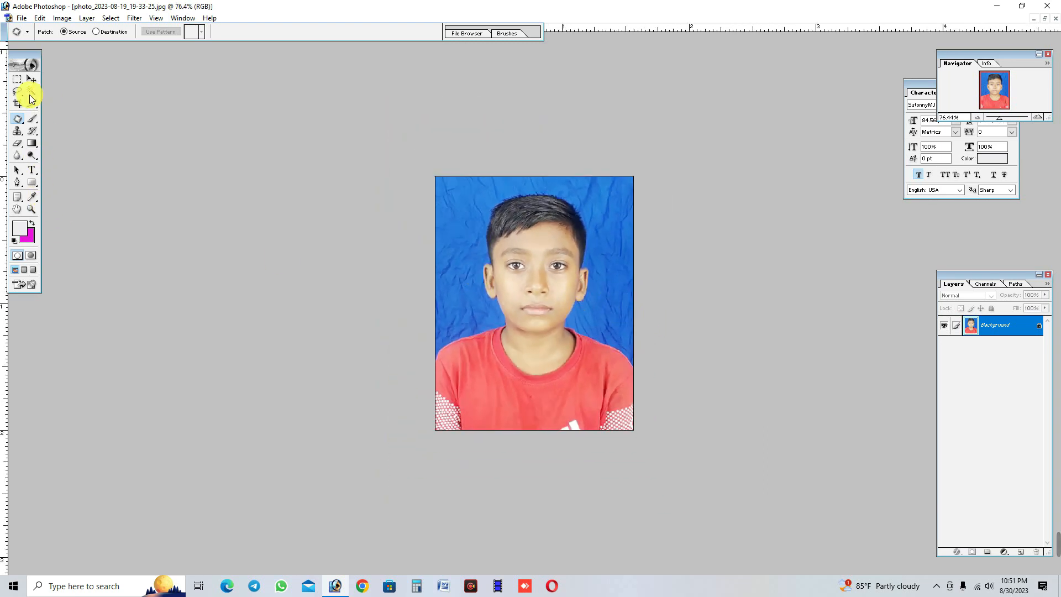
left_click(31, 91)
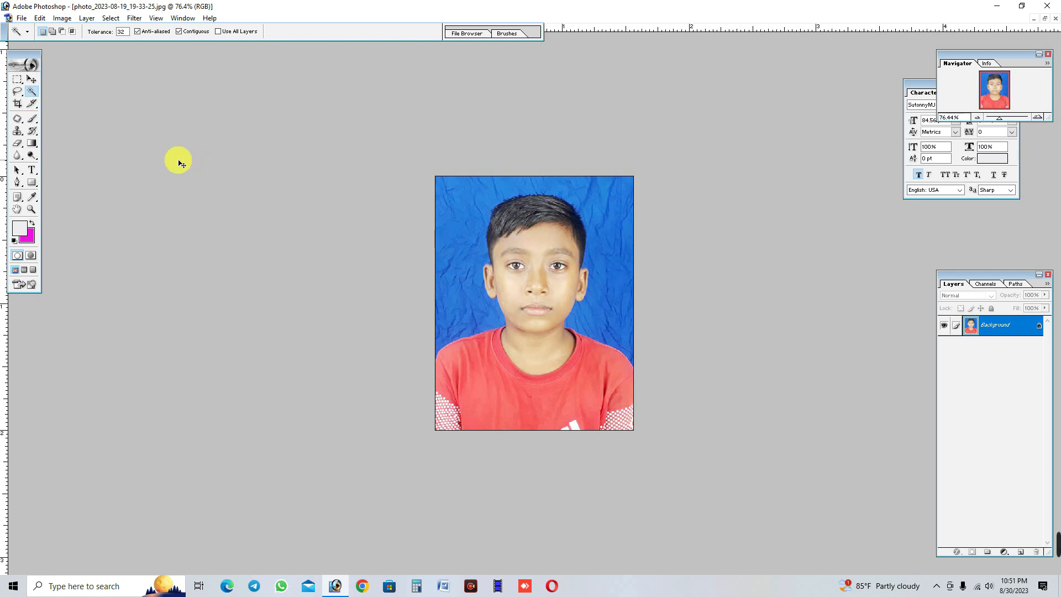
key("ctrl+m")
left_click(876, 325)
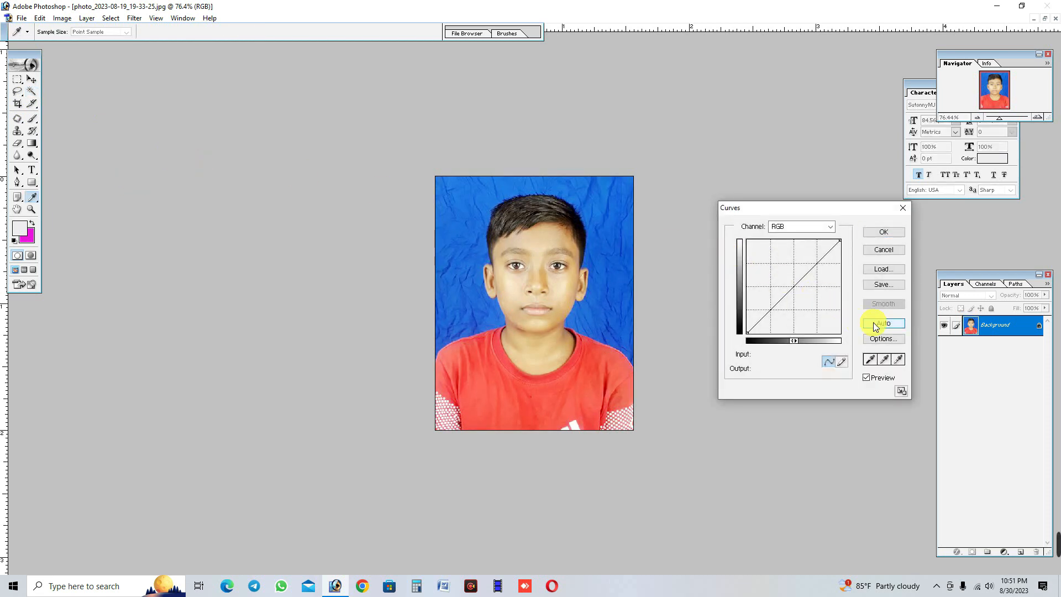
left_click(884, 250)
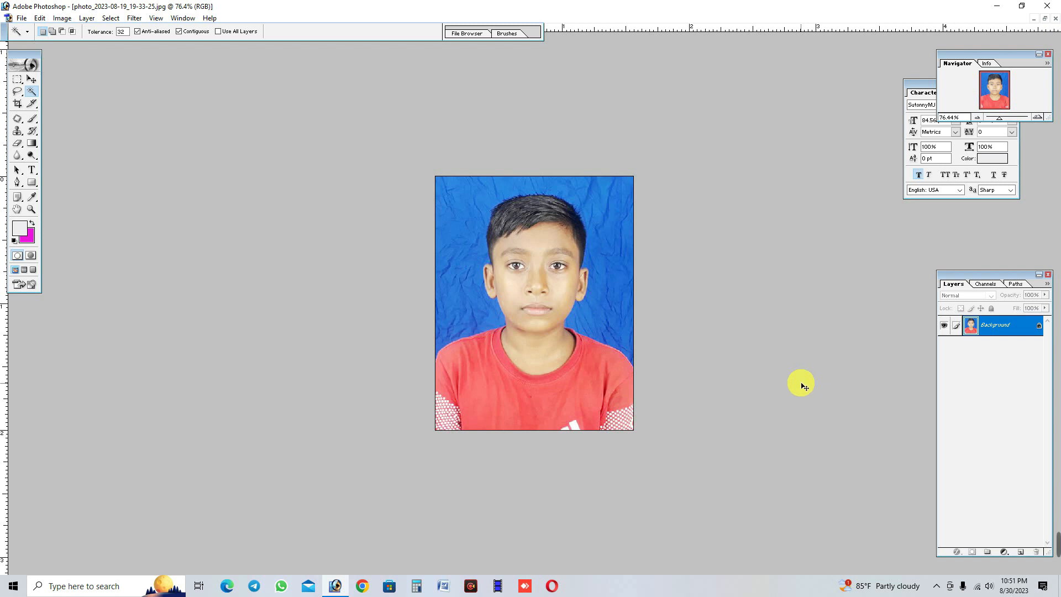
Step: Apply the Auto correction in Curves to the whole photo
key("ctrl+m")
left_click(884, 324)
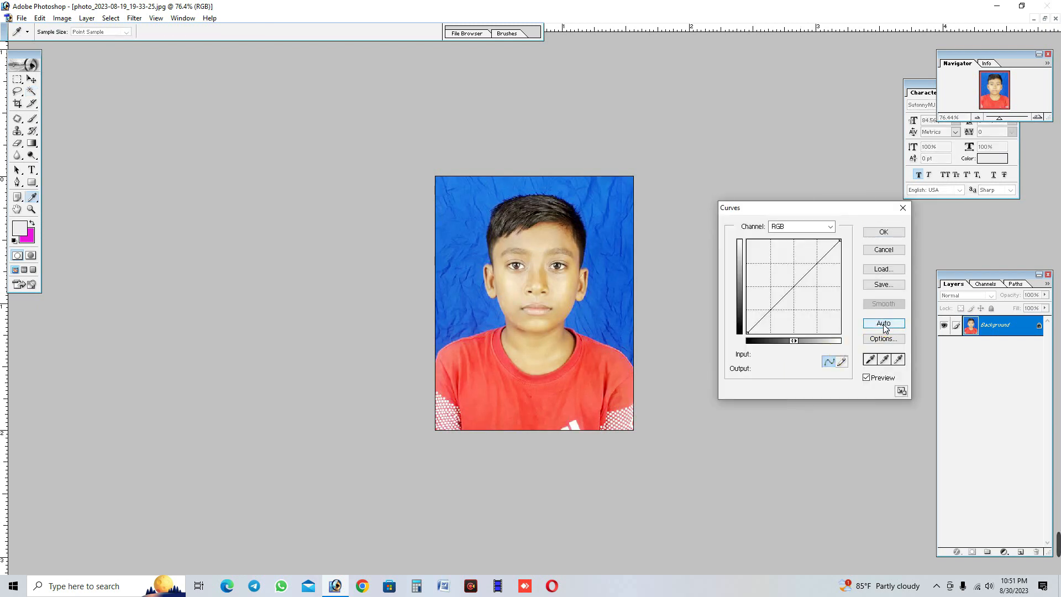
left_click(884, 232)
key("w")
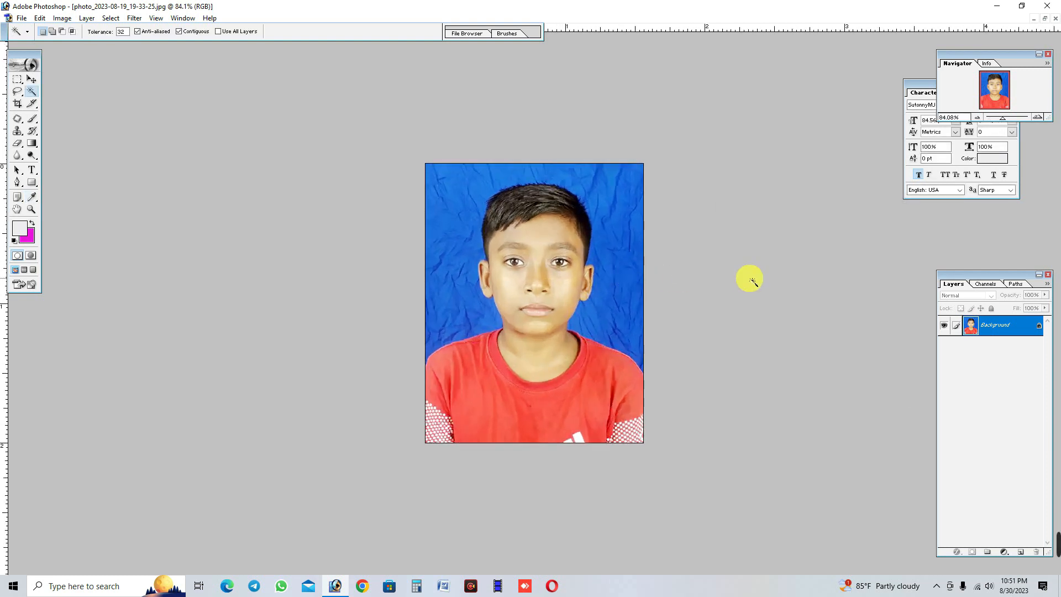
scroll(504, 251, "down", 1)
scroll(363, 214, "up", 2)
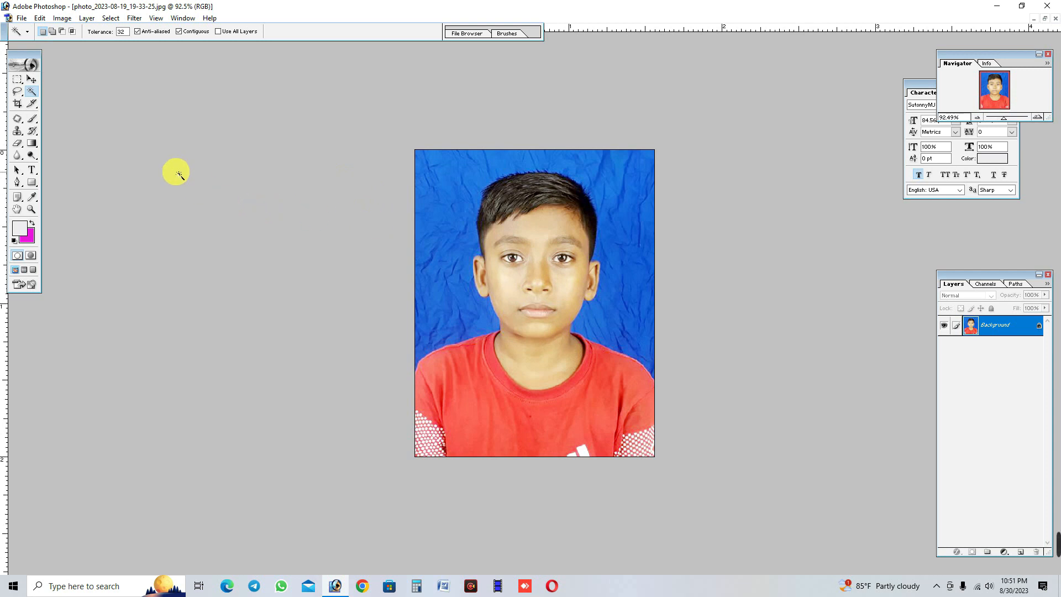
Step: Deepen the dark tones with Selective Color by raising Black to its maximum for the Blacks range
left_click(62, 23)
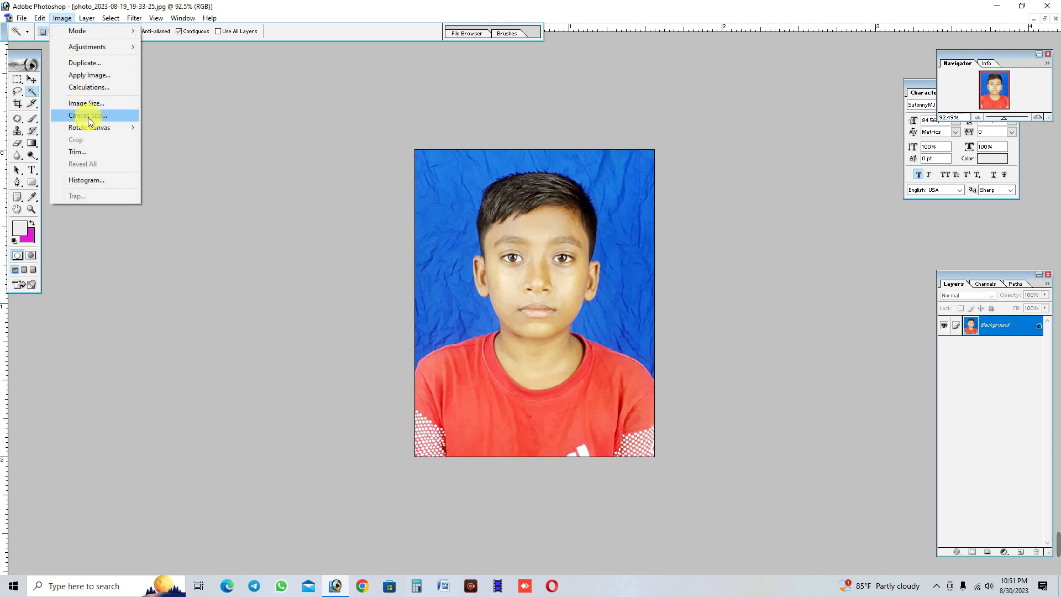
left_click(99, 47)
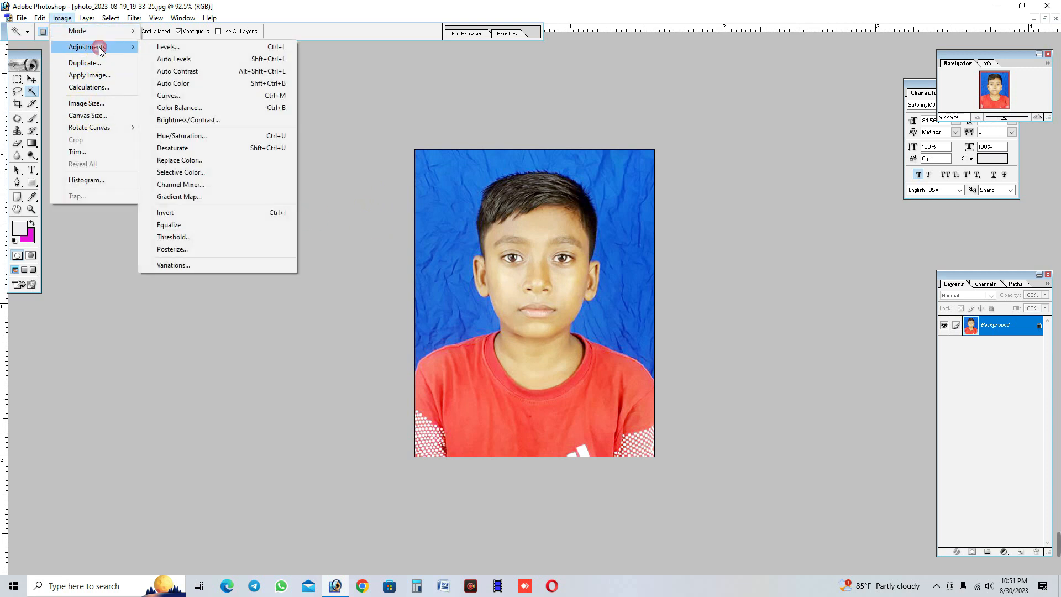
left_click(181, 172)
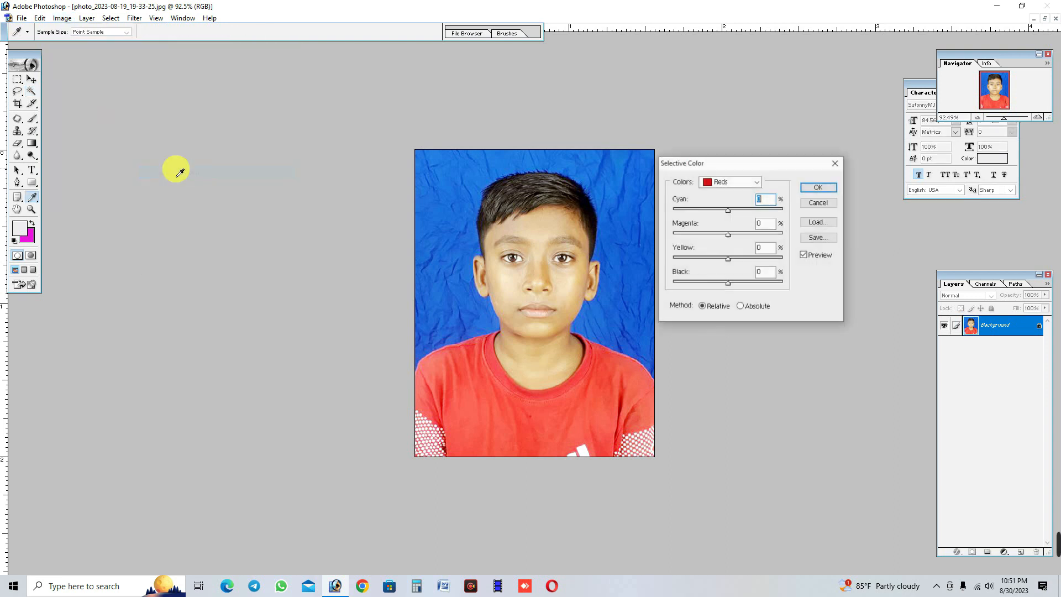
left_click(732, 183)
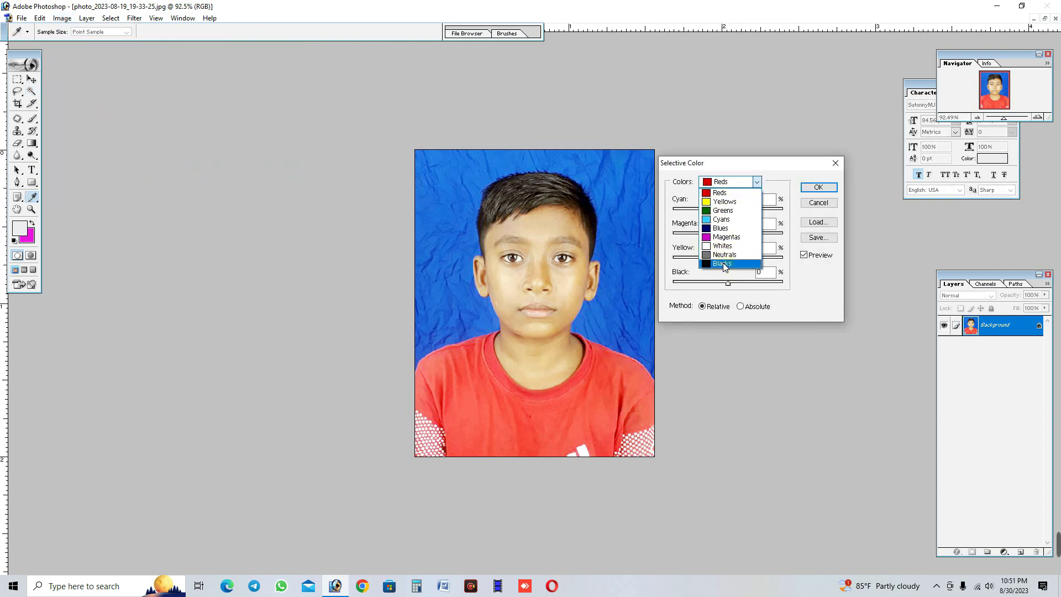
left_click(724, 263)
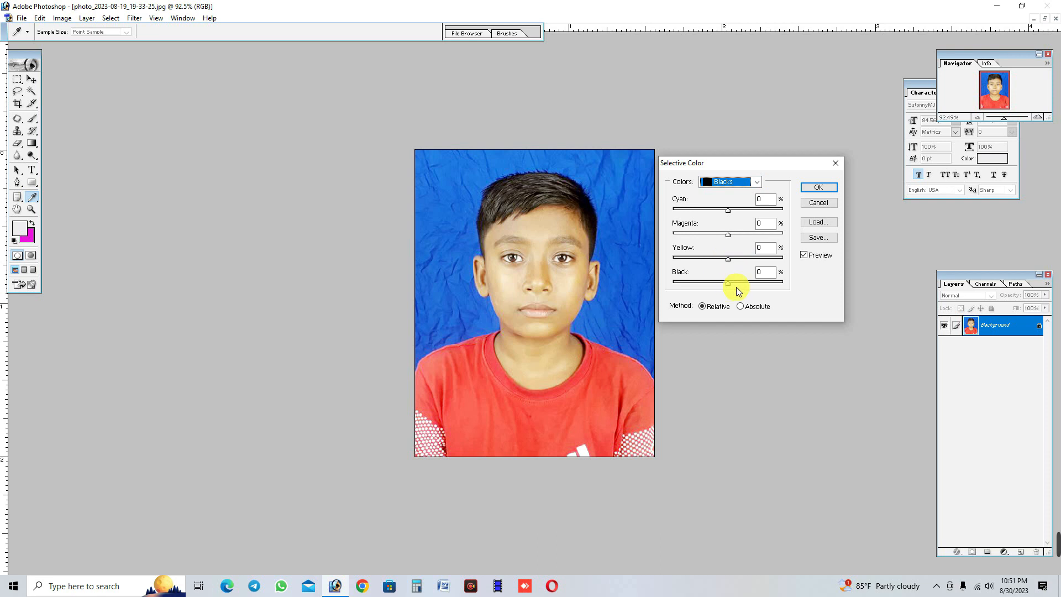
left_click_drag(742, 286, 783, 285)
left_click(821, 191)
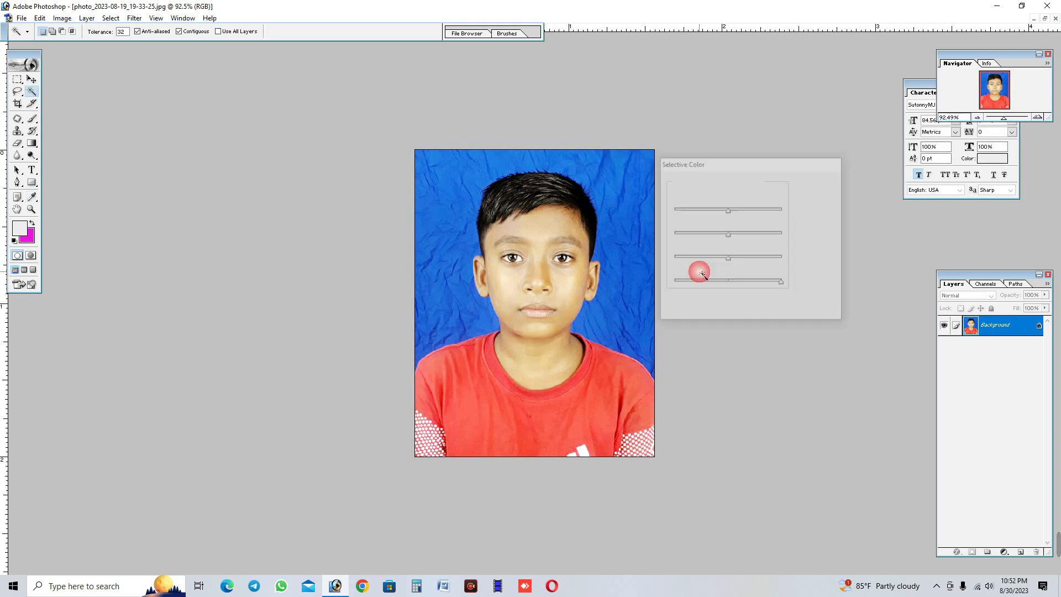
Step: Compare the photo with and without the Selective Color adjustment, keeping the adjustment applied
scroll(700, 273, "down", 2)
scroll(319, 232, "up", 2)
key("ctrl+z")
key("ctrl+z")
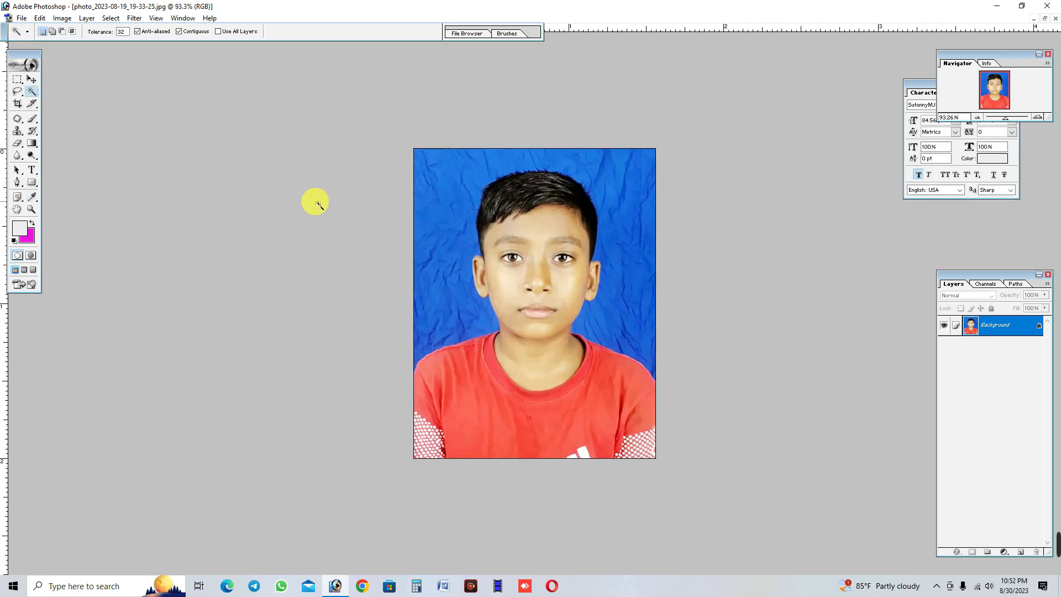
left_click(702, 185)
left_click(713, 208)
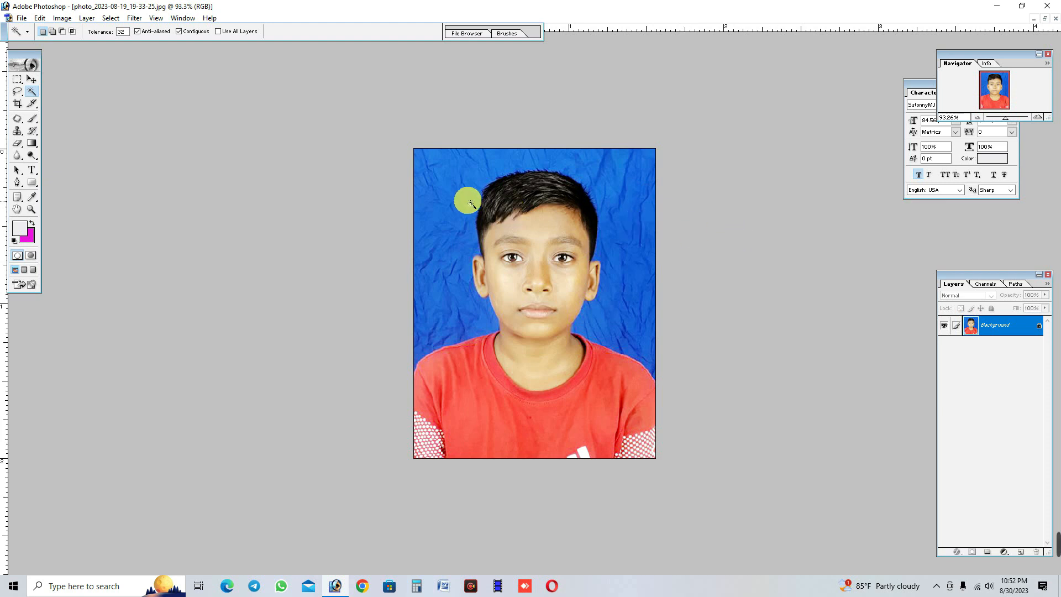
left_click(737, 183)
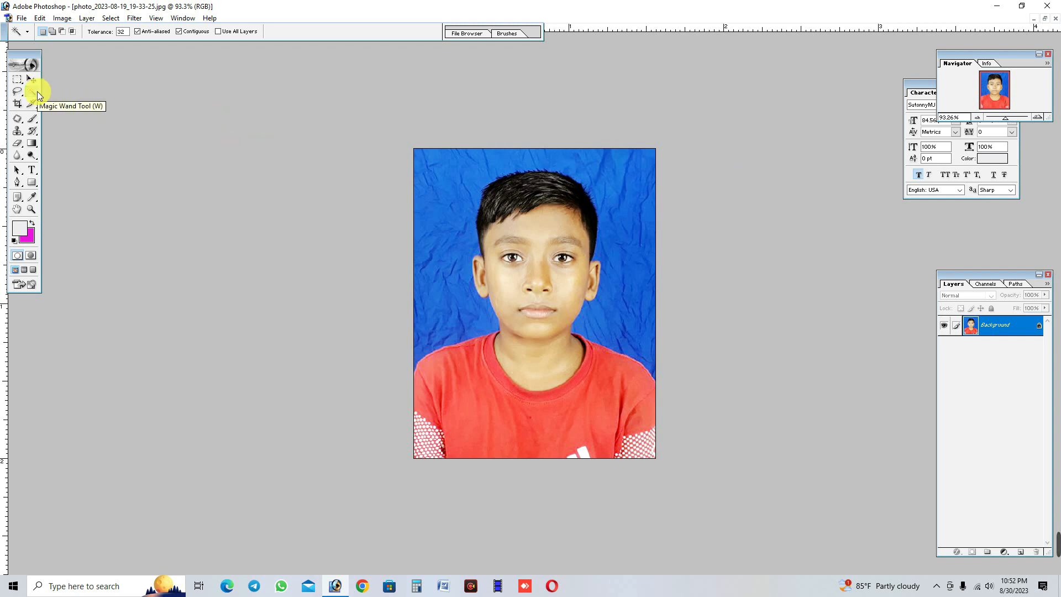
Step: Select the entire blue backdrop around the boy with the Magic Wand at tolerance 32, adding the missed creases
left_click(35, 91)
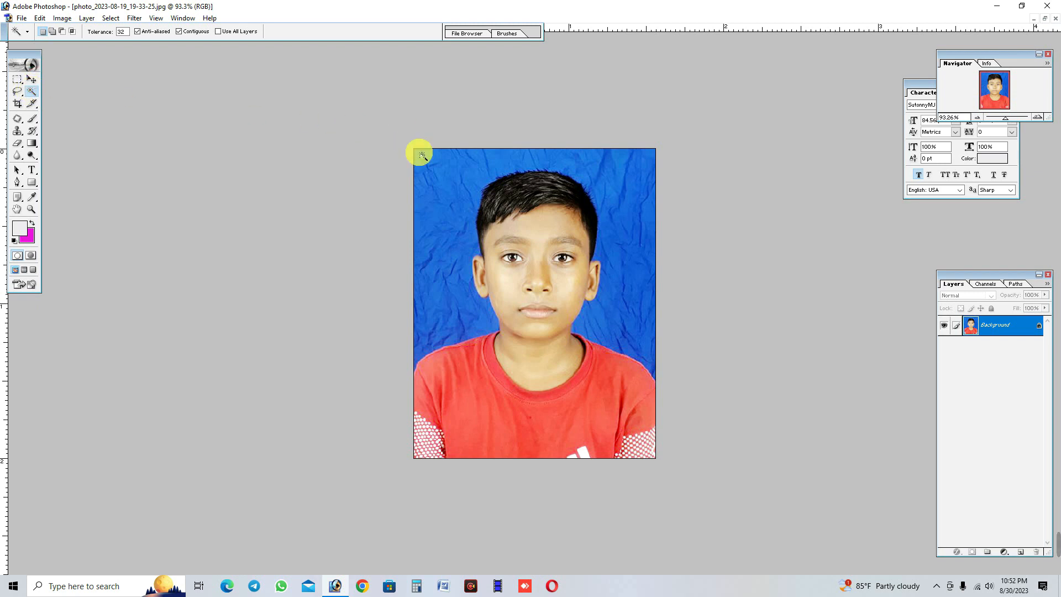
left_click(451, 210)
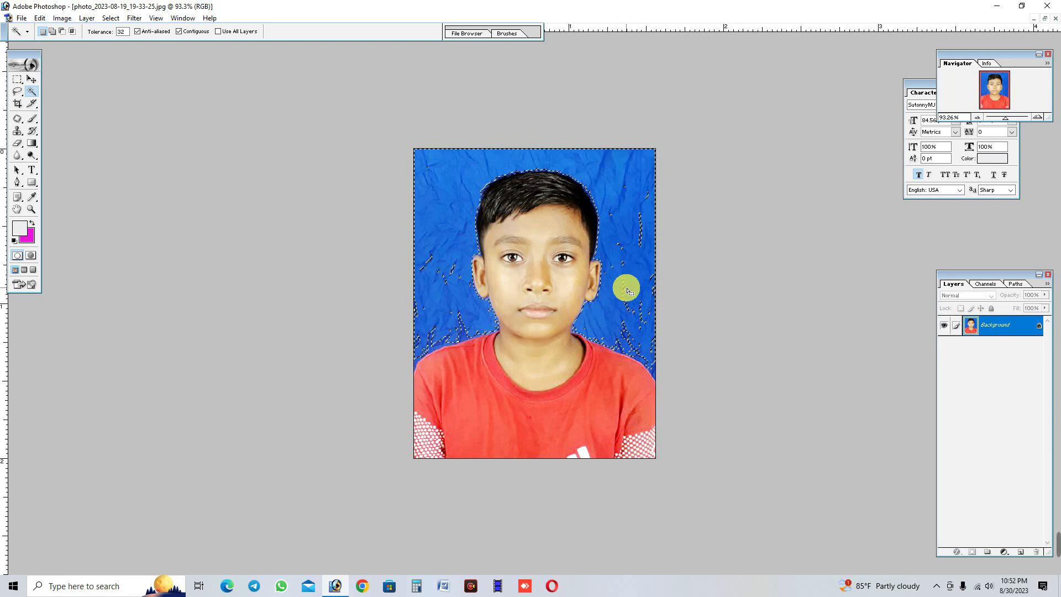
left_click(619, 257, "shift")
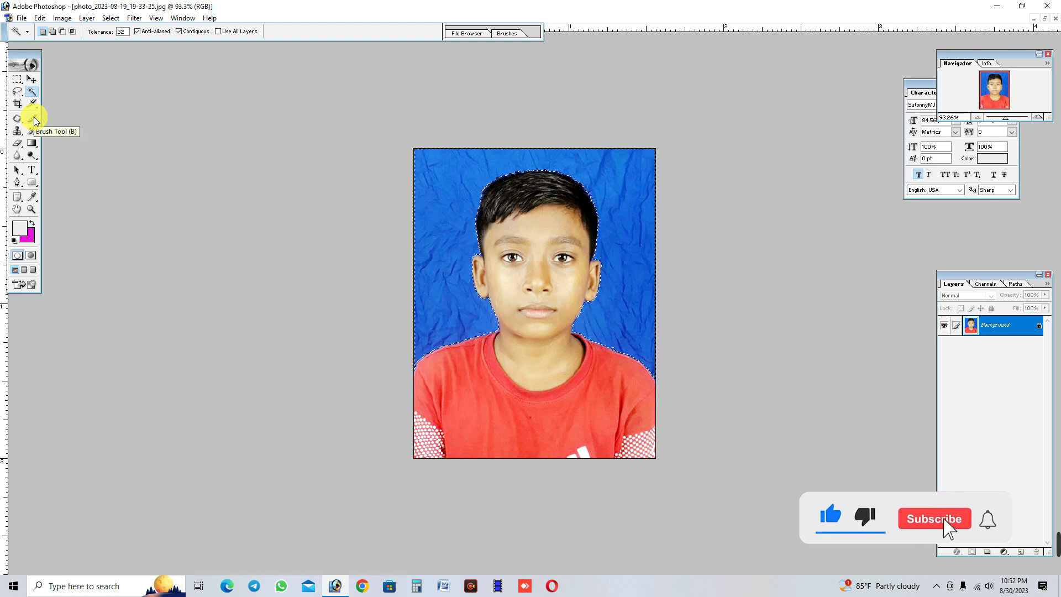
Step: Paint over the creased backdrop with blue sampled from it, using a 125 px brush at 47% opacity, and deselect
left_click(34, 119)
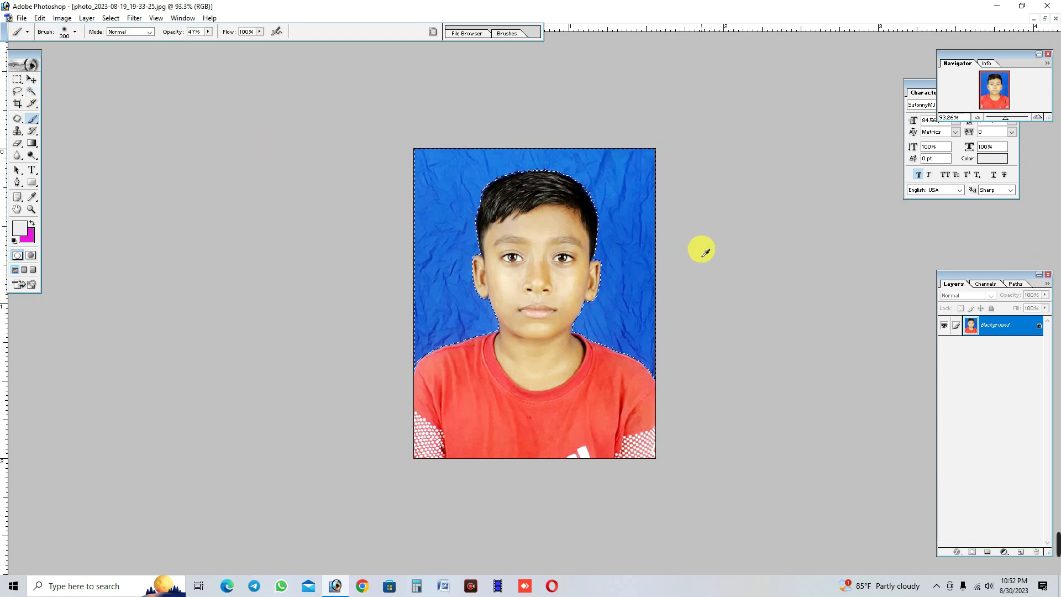
left_click(630, 209, "alt")
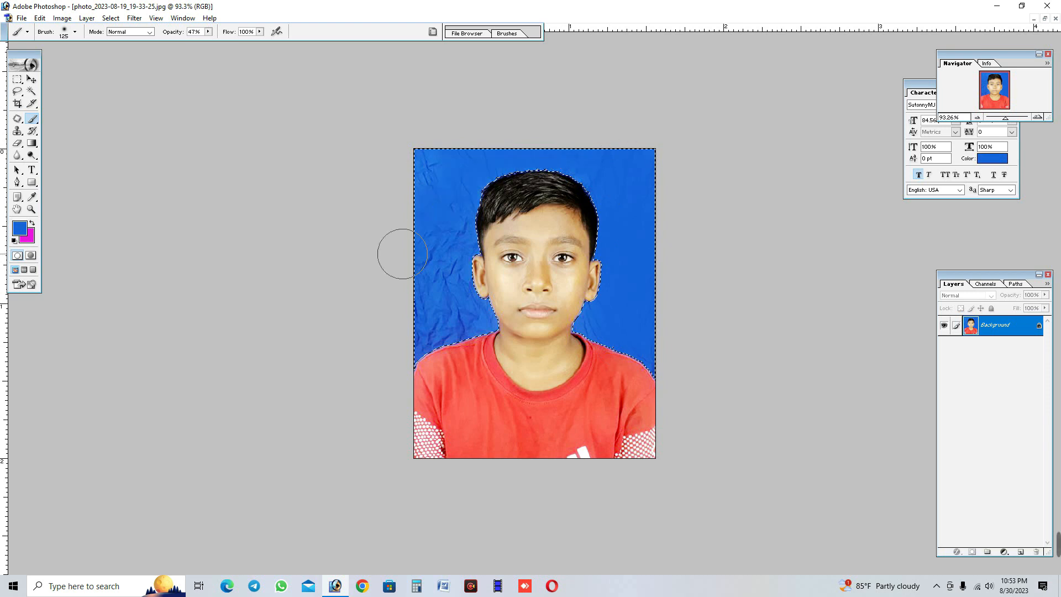
mouse_move(405, 253)
left_mouse_down()
mouse_move(442, 221)
mouse_move(448, 287)
mouse_move(472, 352)
left_mouse_up()
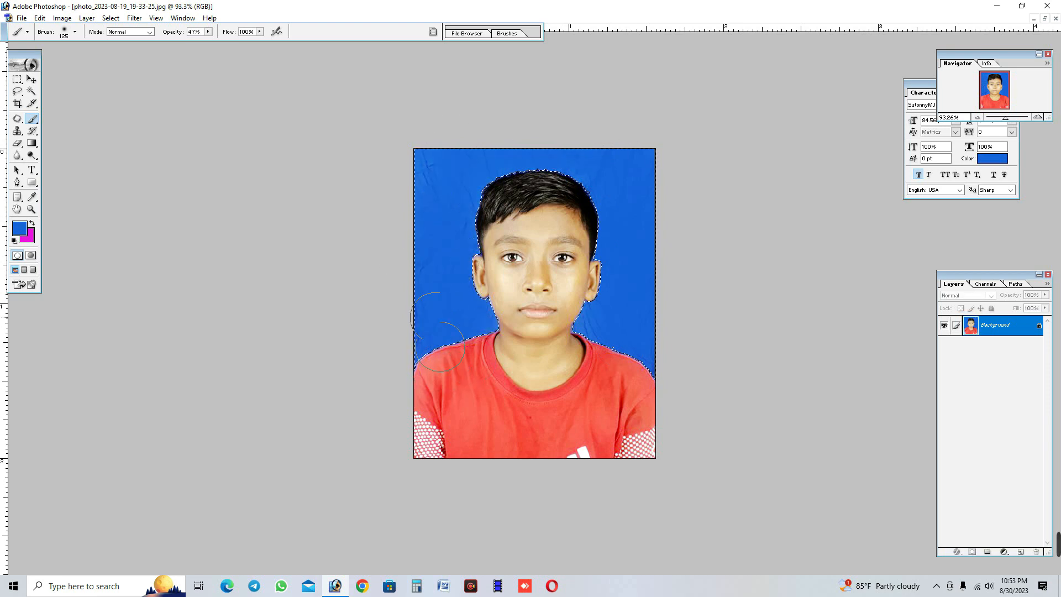
mouse_move(435, 317)
left_mouse_down()
mouse_move(434, 218)
mouse_move(575, 166)
left_mouse_up()
mouse_move(605, 313)
left_mouse_down()
mouse_move(607, 346)
mouse_move(662, 372)
mouse_move(622, 328)
mouse_move(668, 288)
left_mouse_up()
scroll(647, 325, "down", 3)
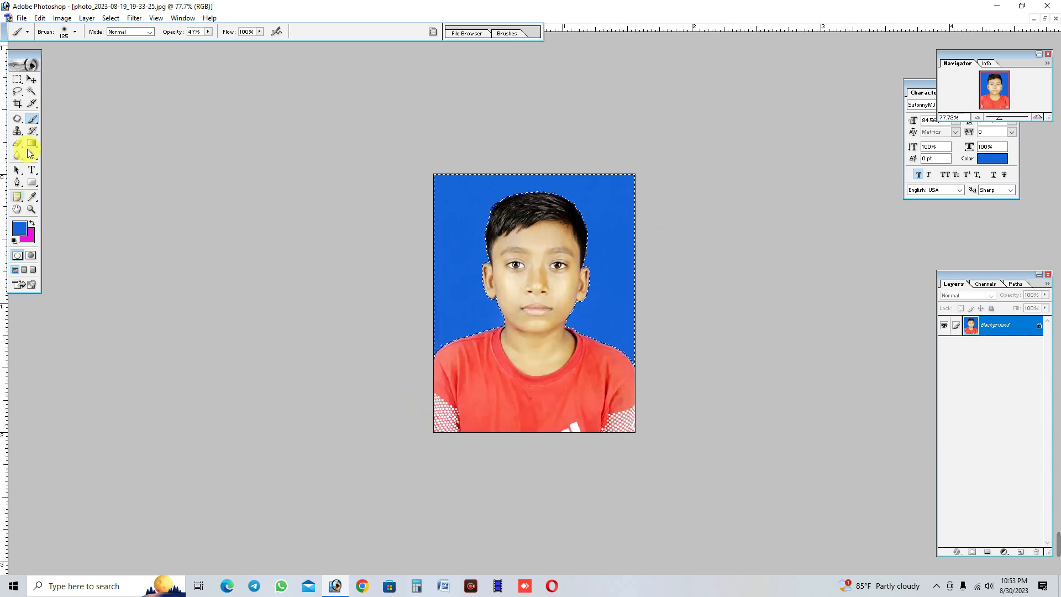
left_click(31, 91)
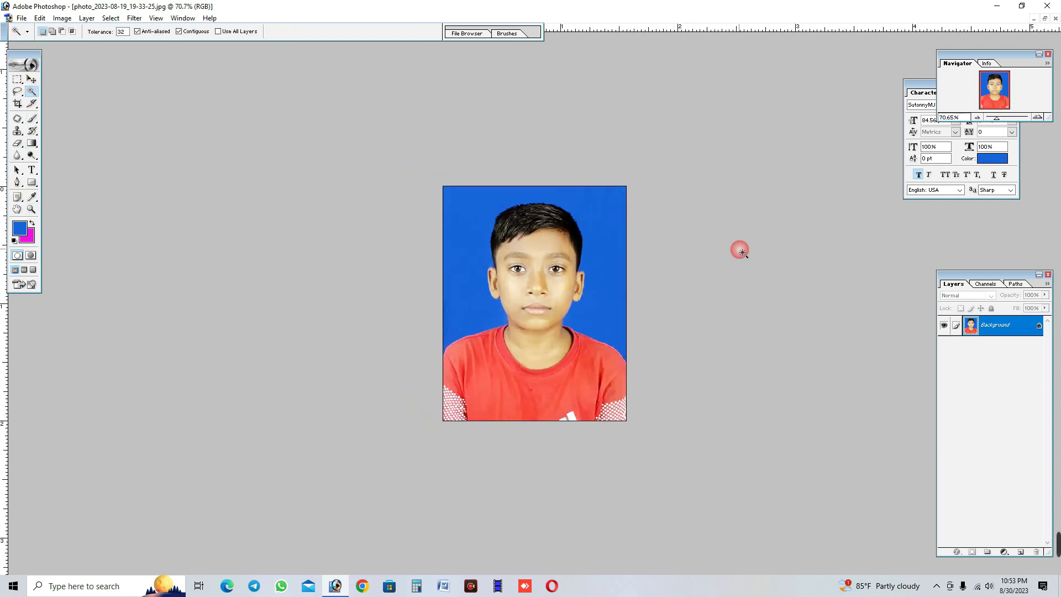
Step: Examine the repainted blue background and the edges around the boy's head and shoulders
scroll(741, 251, "up", 2)
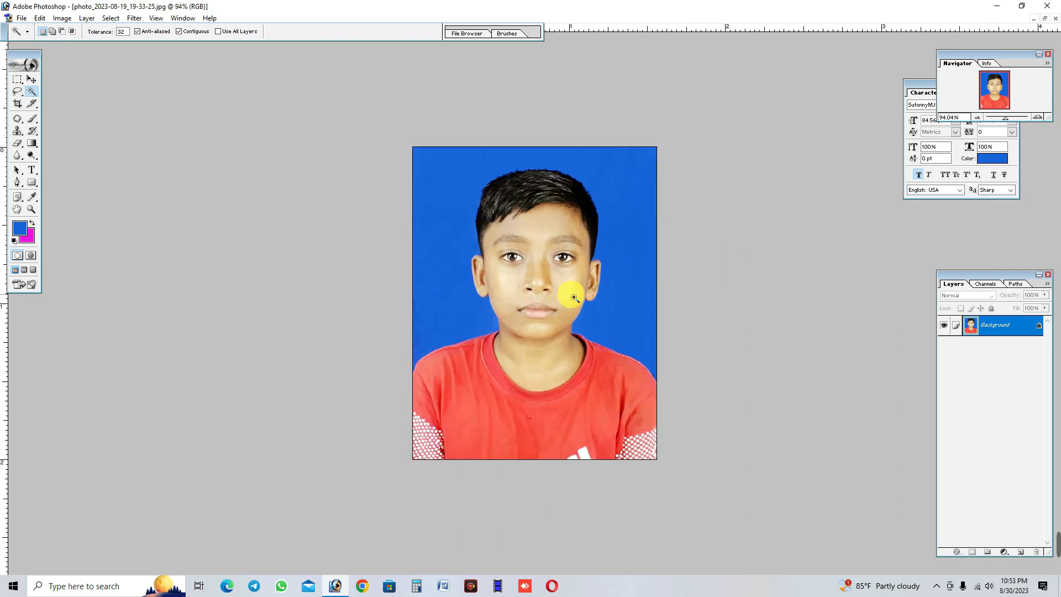
scroll(741, 273, "down", 2)
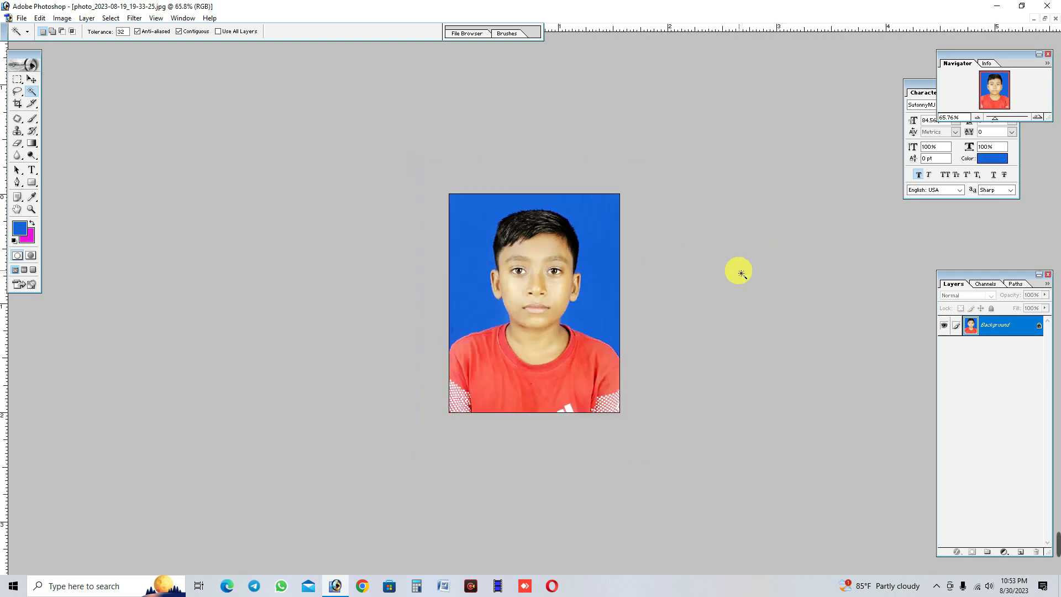
scroll(741, 273, "up", 1)
left_click(303, 260)
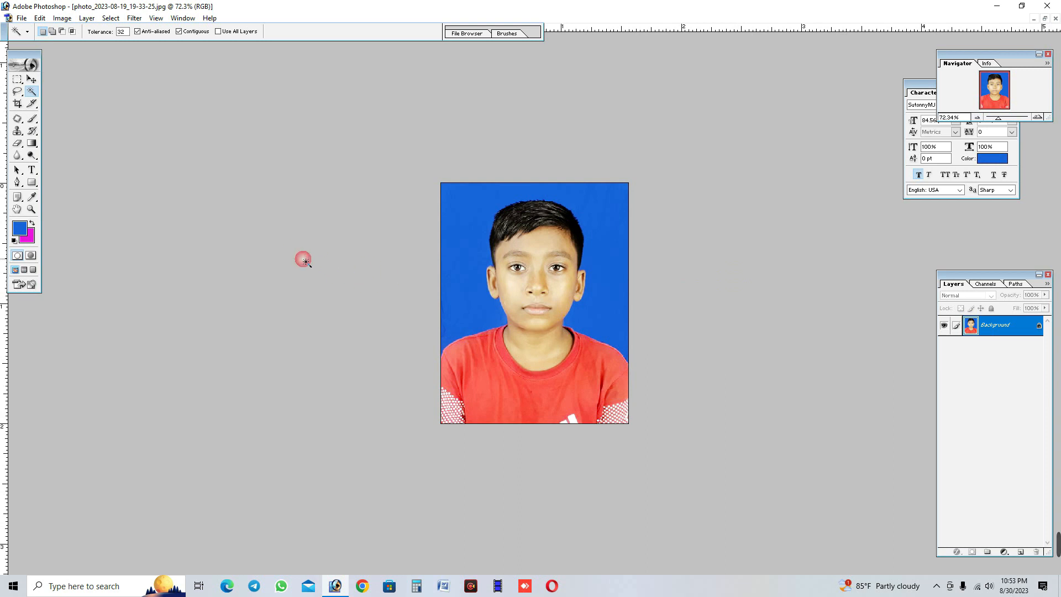
scroll(305, 267, "down", 1)
scroll(305, 267, "up", 2)
scroll(307, 269, "down", 2)
scroll(474, 268, "up", 1)
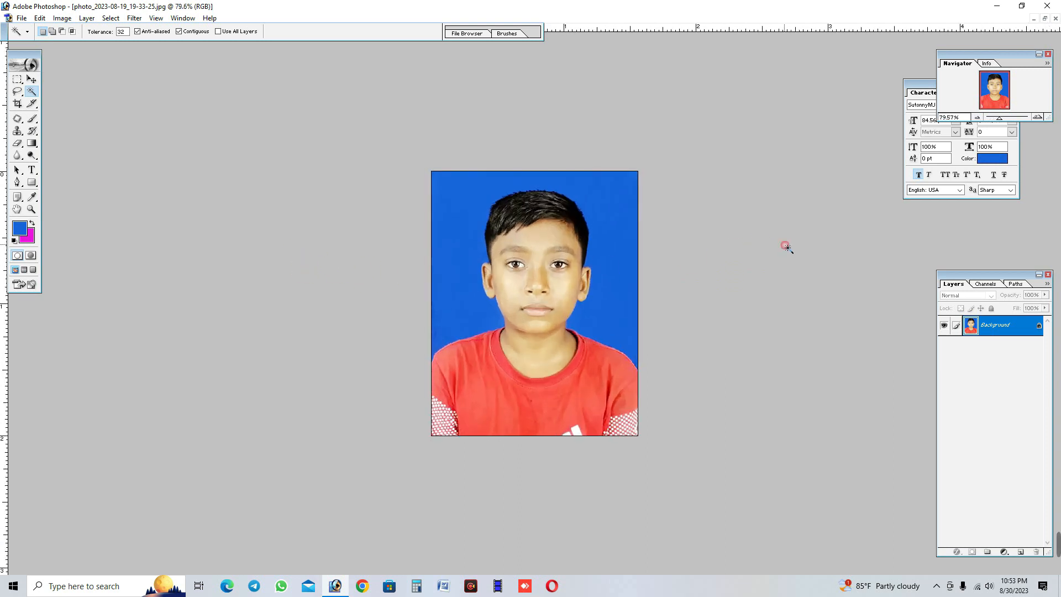
Step: Select the red T-shirt with the Magic Wand, adding its shaded folds and sleeves to the selection
left_click(539, 408)
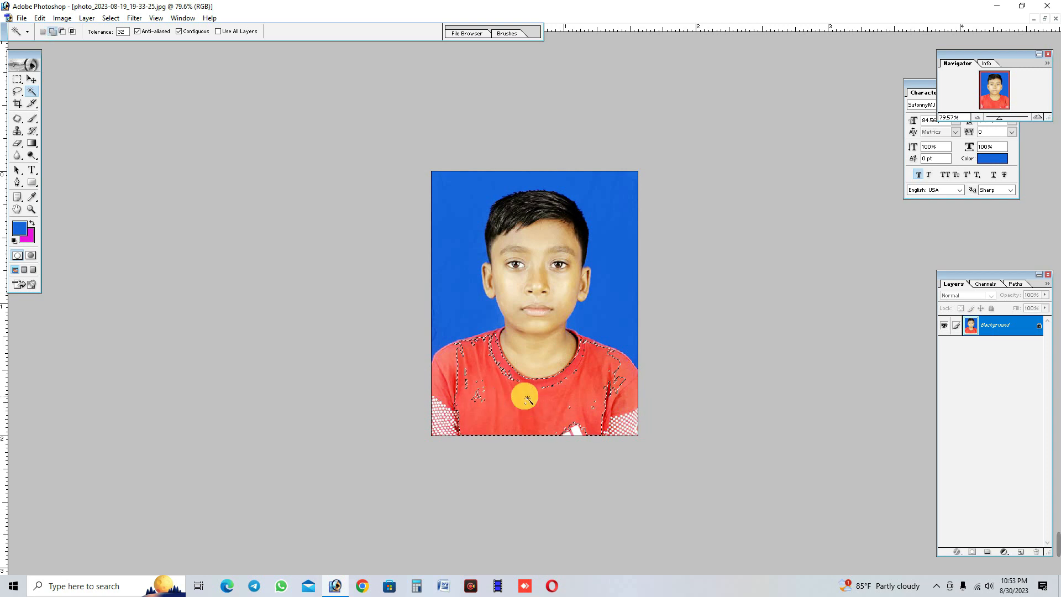
key("ctrl+d")
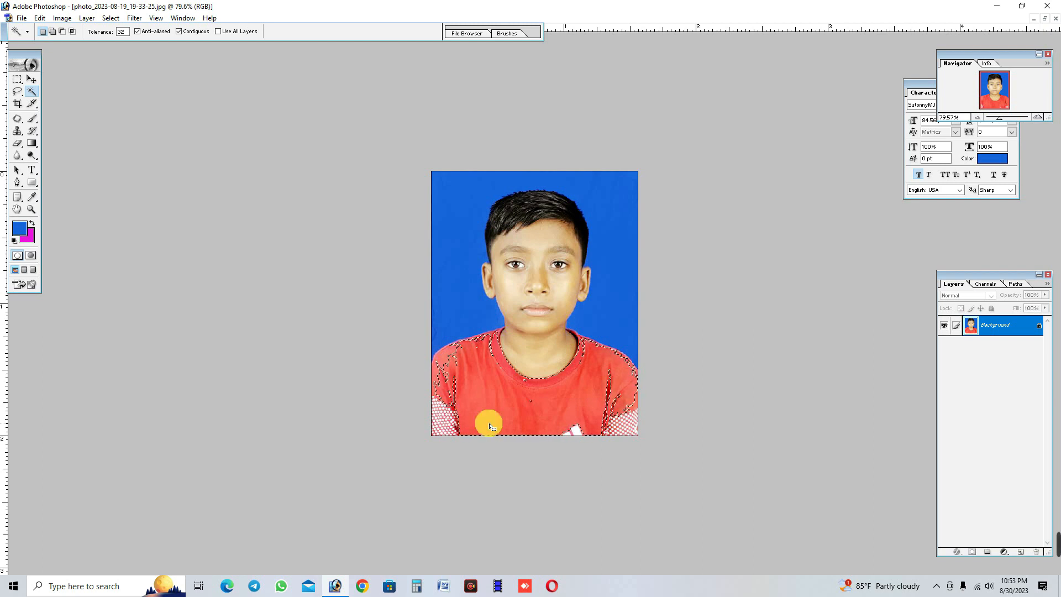
key("shift")
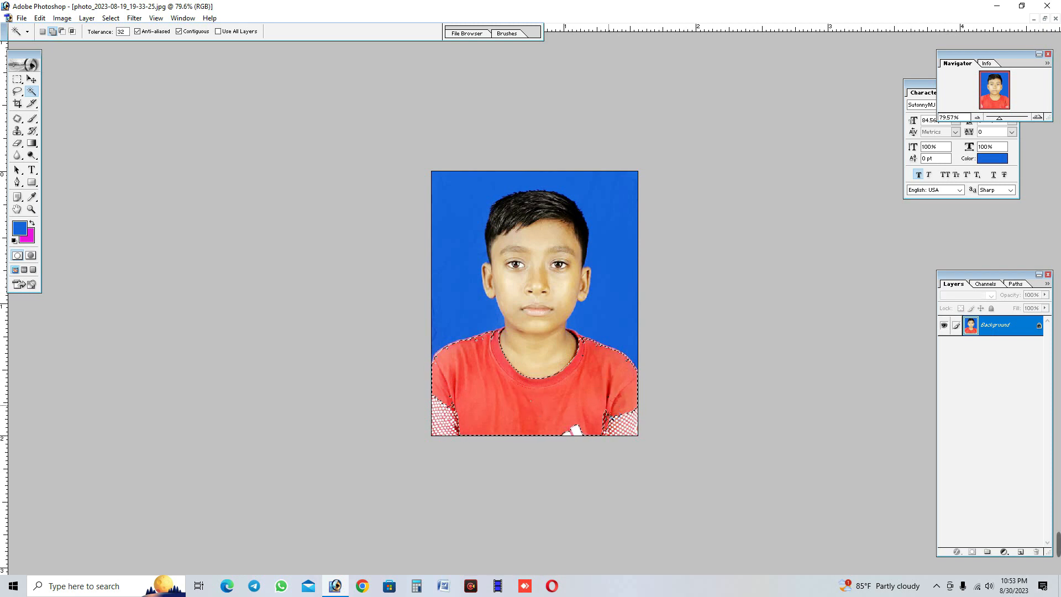
left_click(606, 408)
left_click(546, 403)
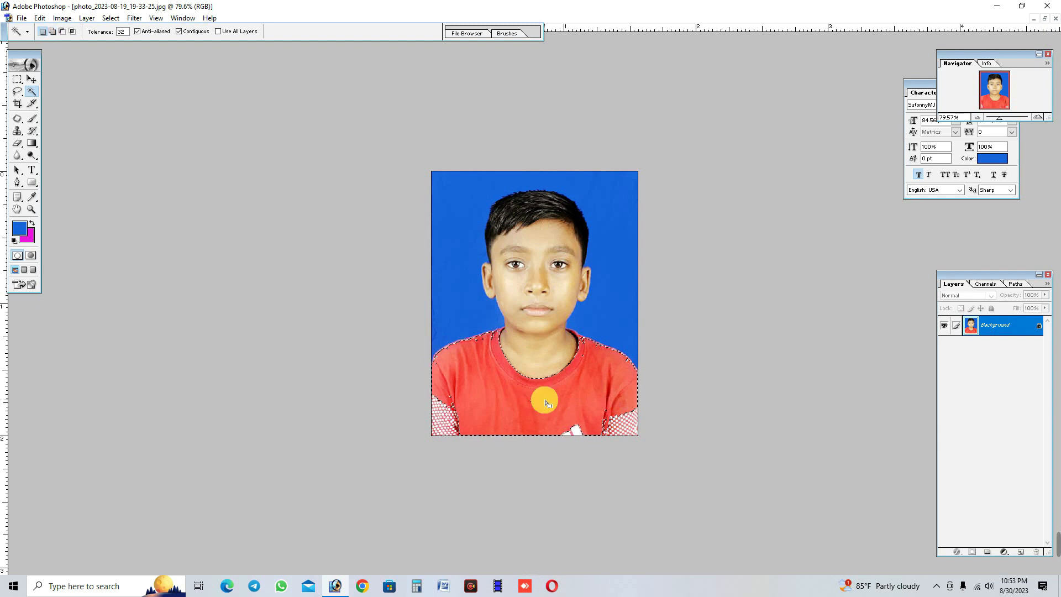
Step: Darken the selected red T-shirt with a Curves point at input 140, output 115 on the RGB channel
key("ctrl+m")
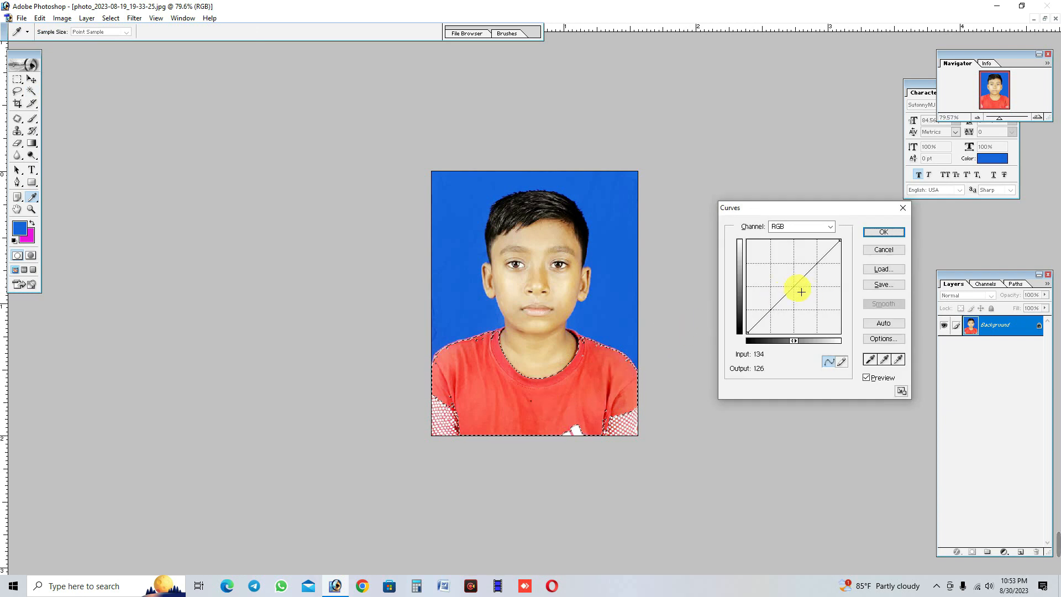
left_click_drag(798, 287, 798, 291)
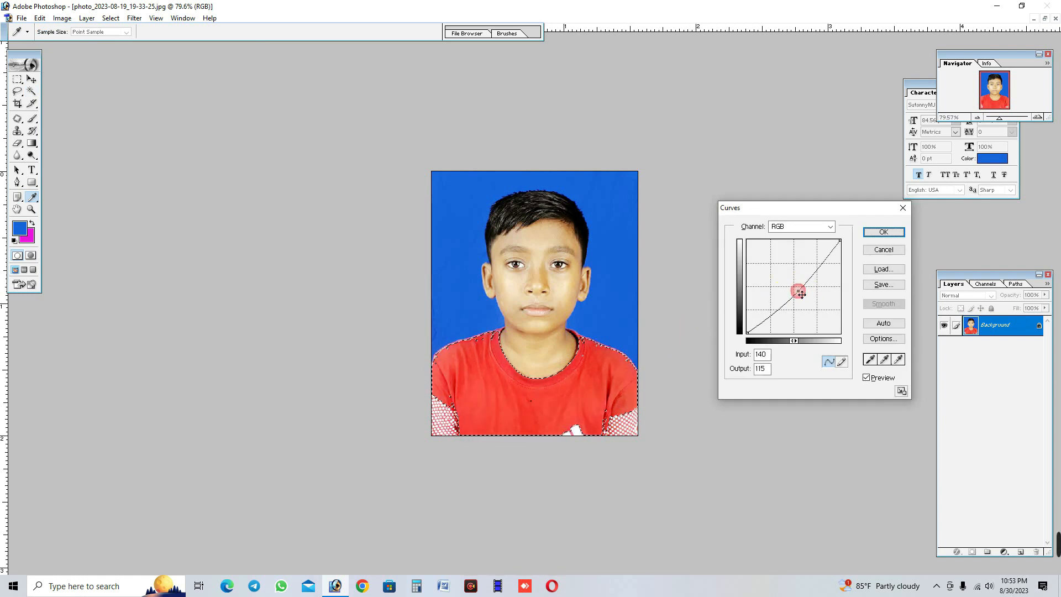
left_click(879, 231)
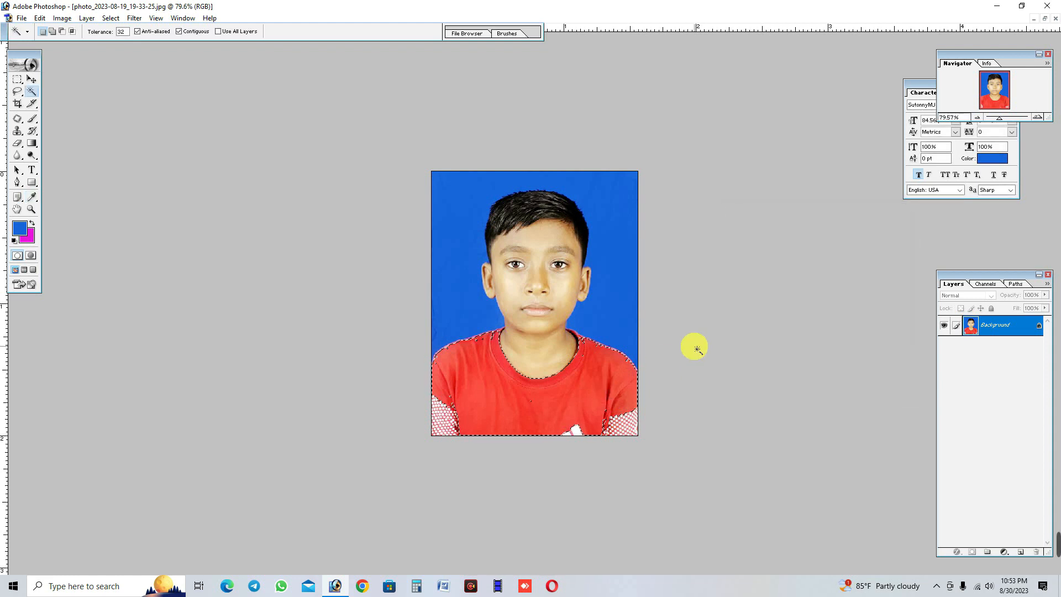
Step: Raise the selected T-shirt's saturation to +15 with Hue/Saturation, and deselect it
key("ctrl+u")
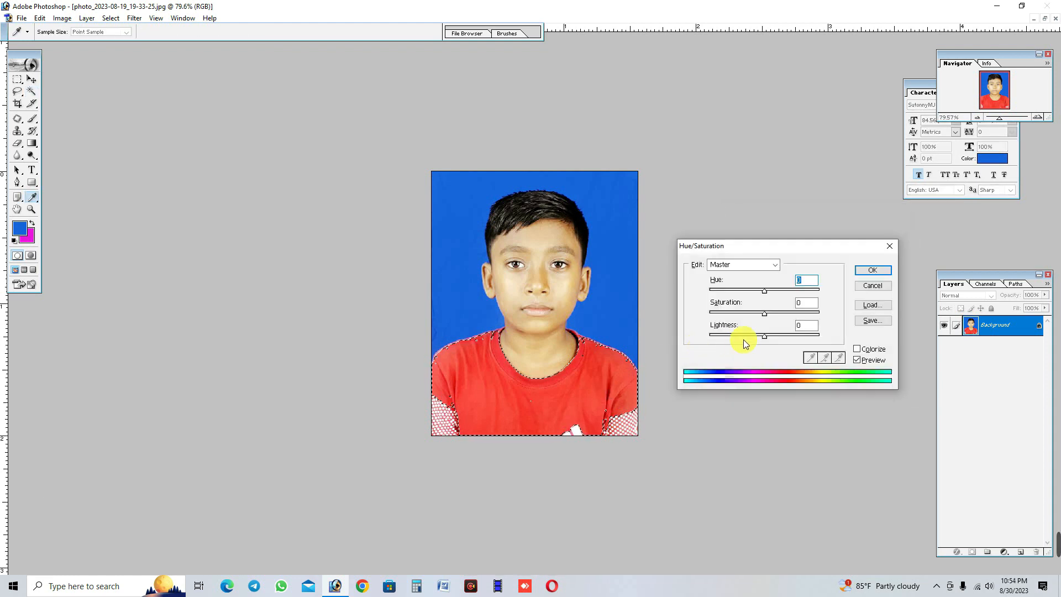
left_click_drag(749, 248, 769, 266)
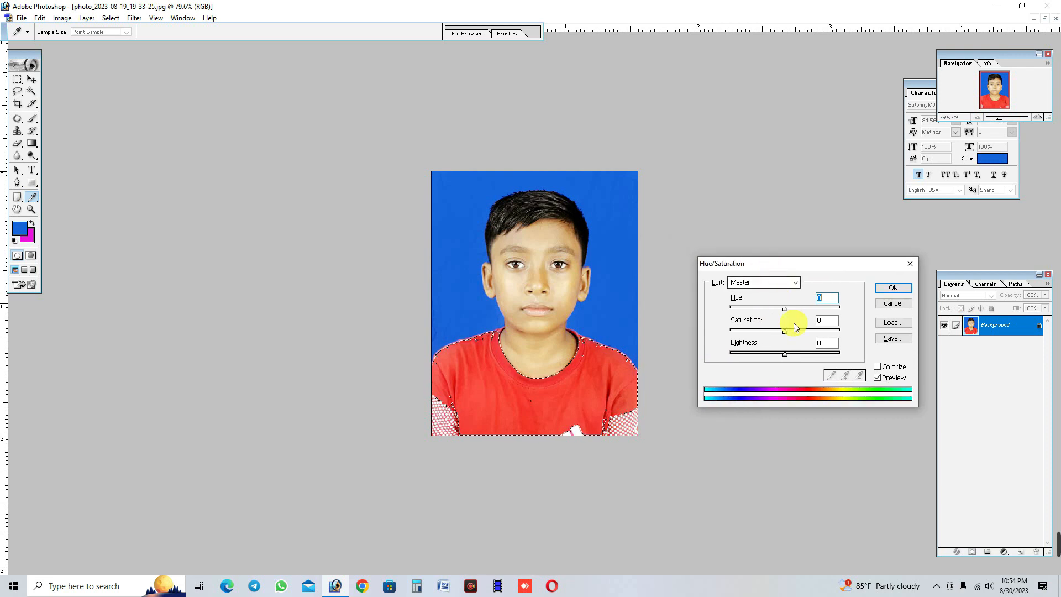
left_click_drag(788, 334, 795, 334)
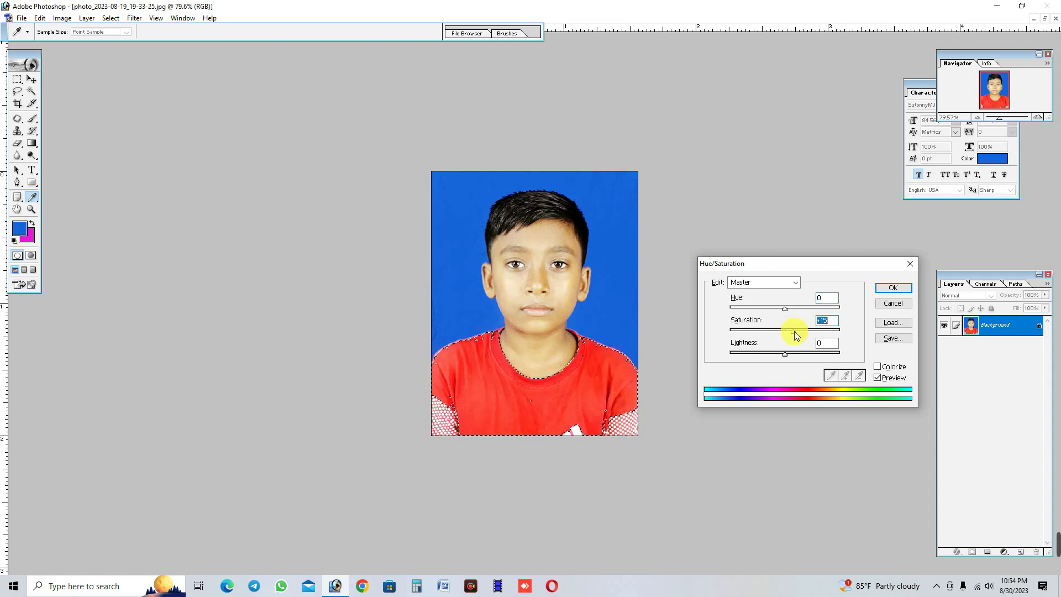
left_click(890, 288)
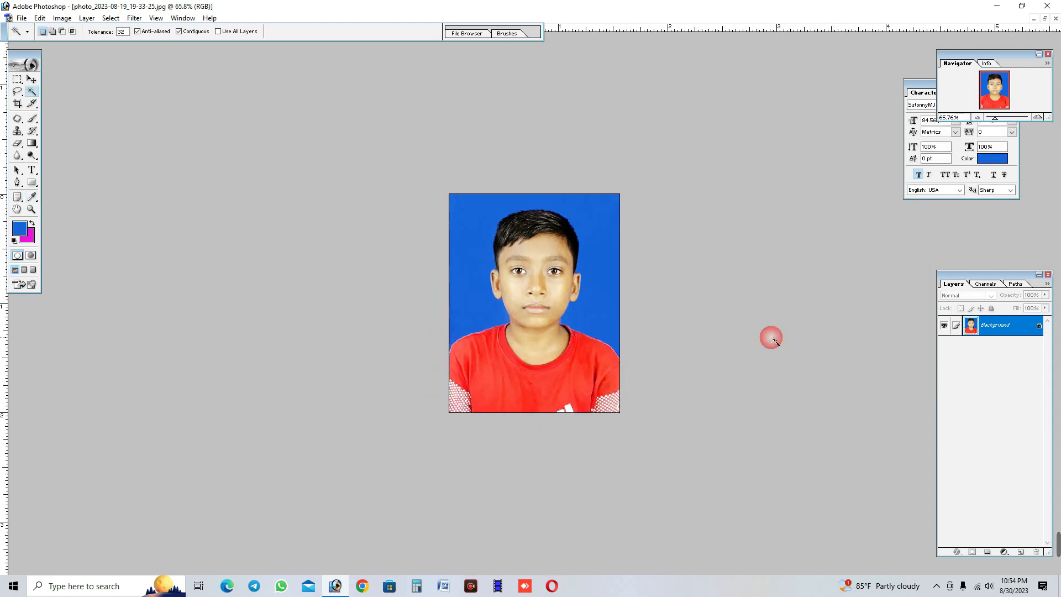
Step: Examine the whole portrait at several zoom levels to judge the T-shirt and skin tones
scroll(735, 282, "down", 2)
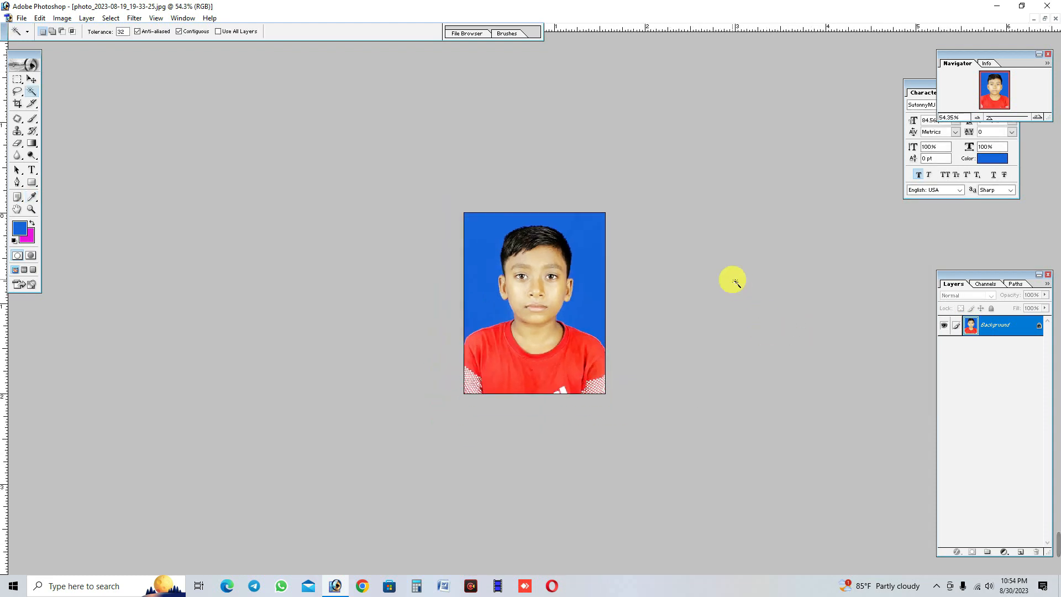
scroll(734, 266, "up", 2)
left_click(758, 265)
scroll(773, 268, "down", 2)
scroll(774, 270, "up", 2)
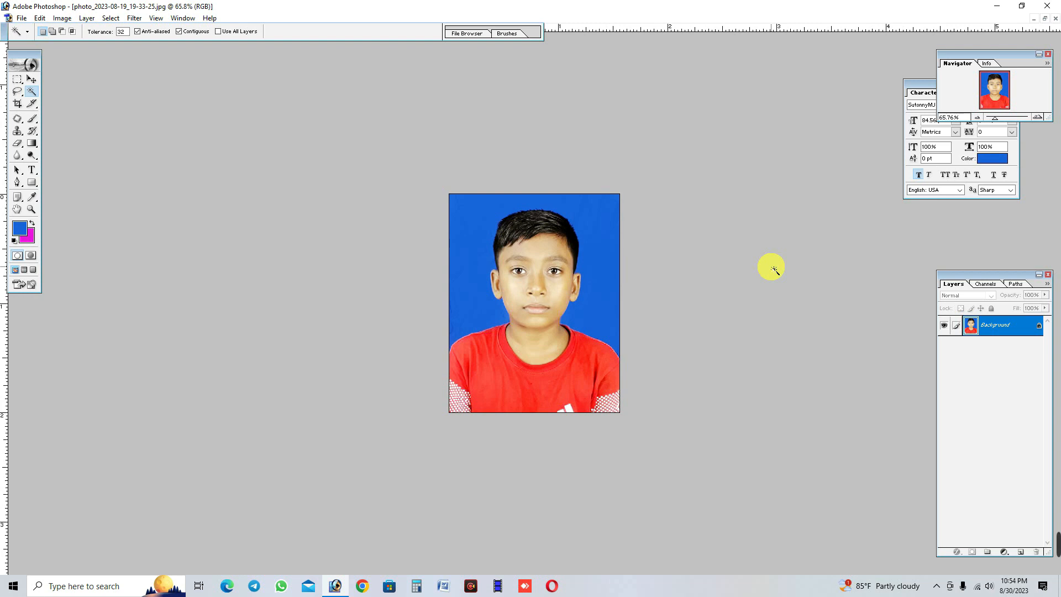
scroll(775, 269, "down", 1)
scroll(774, 269, "up", 2)
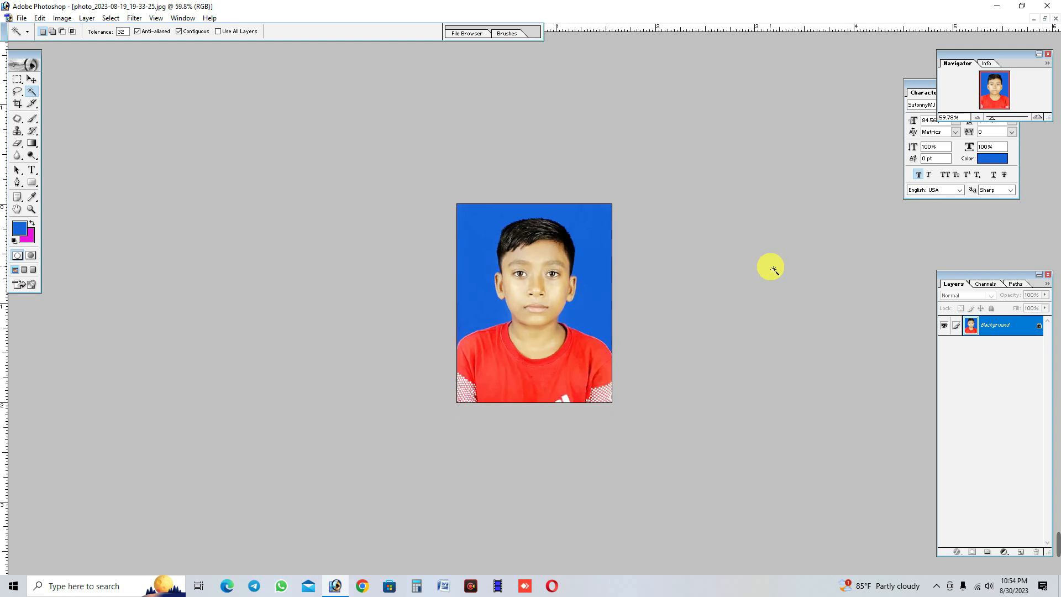
scroll(774, 270, "down", 1)
left_click(774, 270)
scroll(774, 270, "up", 1)
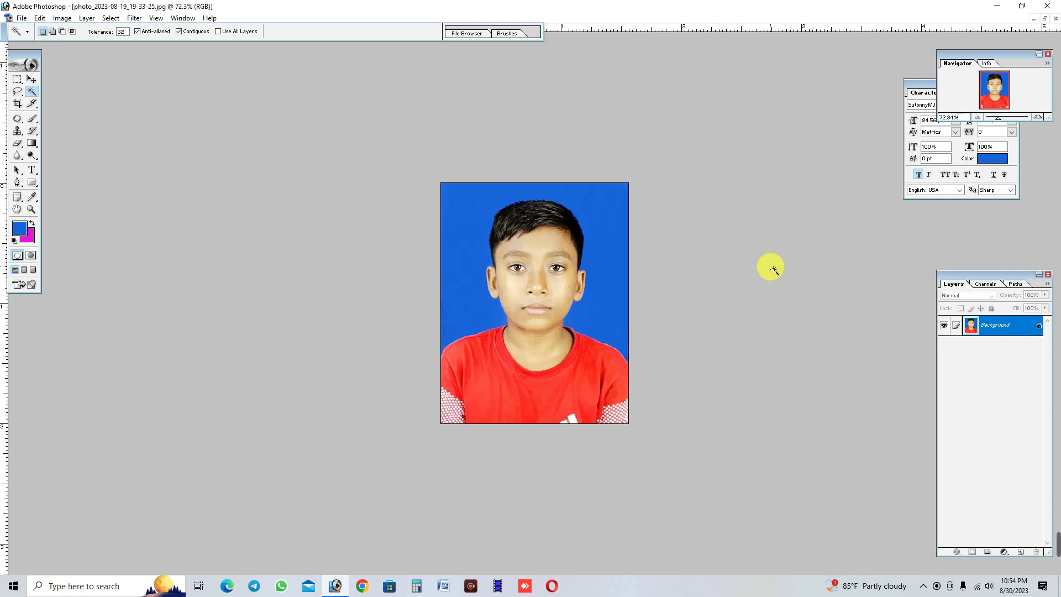
Step: Darken the whole photo's midtones slightly with the midtone input level in Levels
key("ctrl+l")
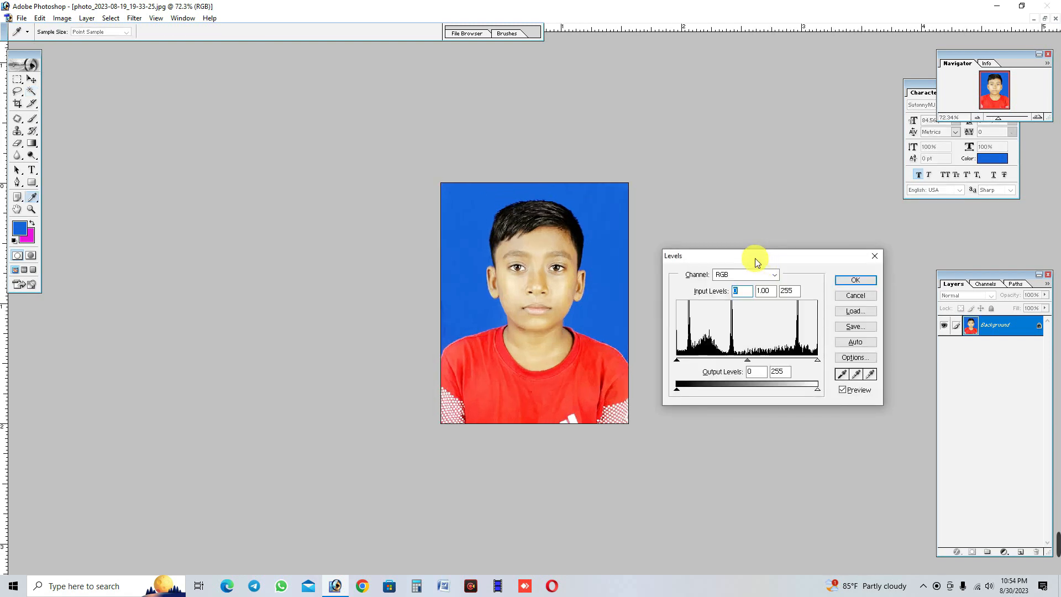
left_click_drag(755, 258, 777, 259)
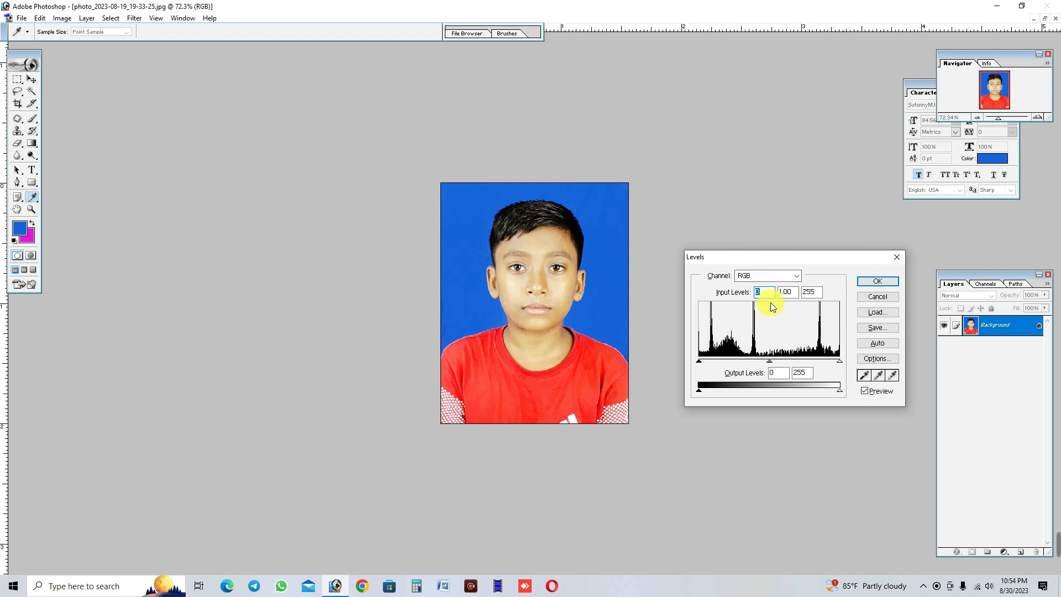
left_click_drag(775, 362, 781, 362)
left_click(877, 284)
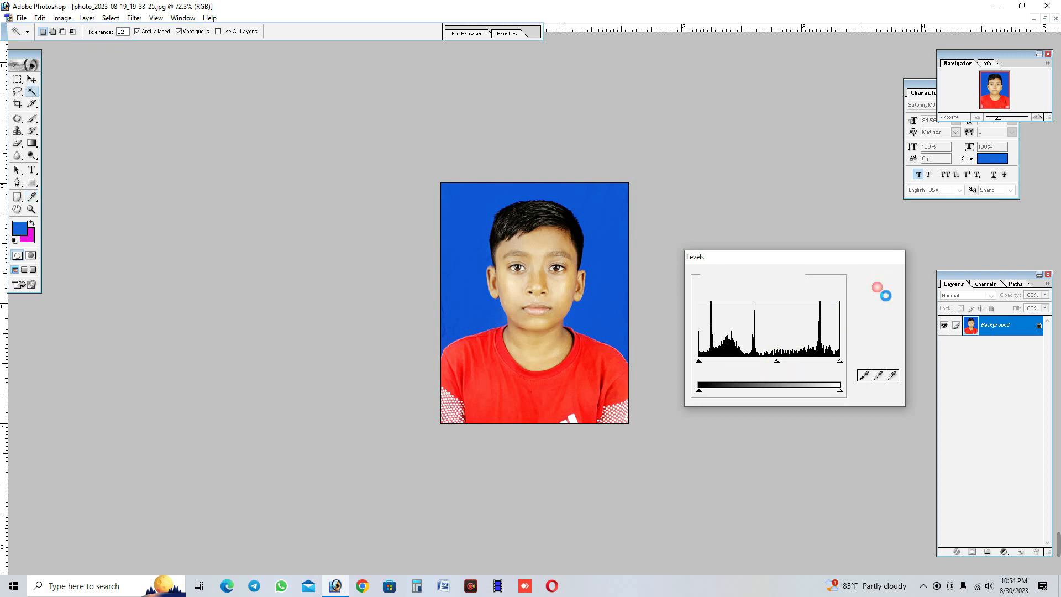
Step: Start a Selective Color adjustment on the Yellows with cyan -31, magenta -40 and yellow -63
scroll(670, 327, "down", 1)
scroll(386, 215, "up", 2)
scroll(648, 220, "down", 1)
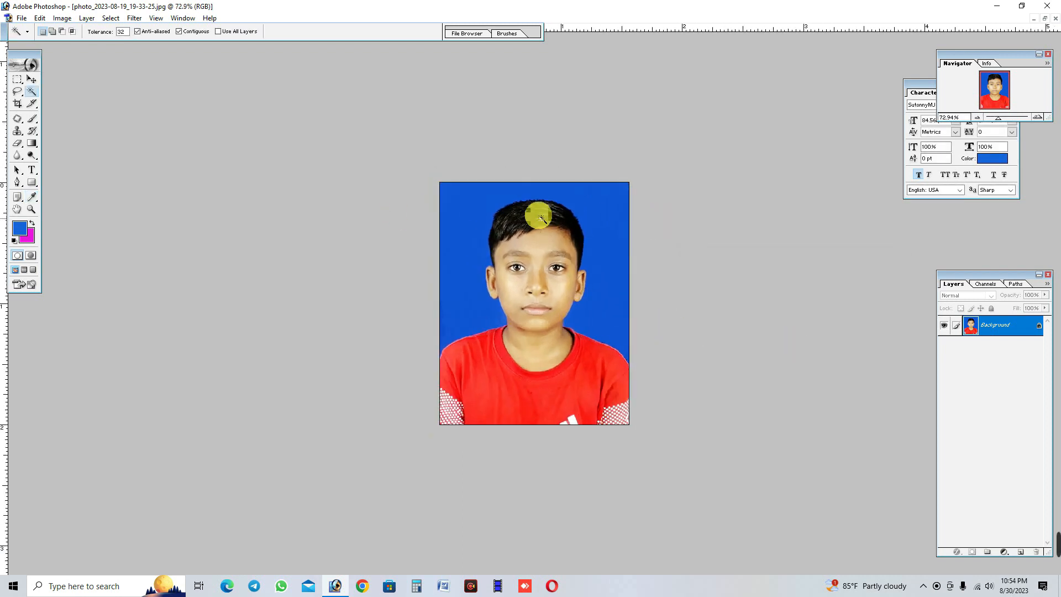
left_click(62, 18)
mouse_move(86, 46)
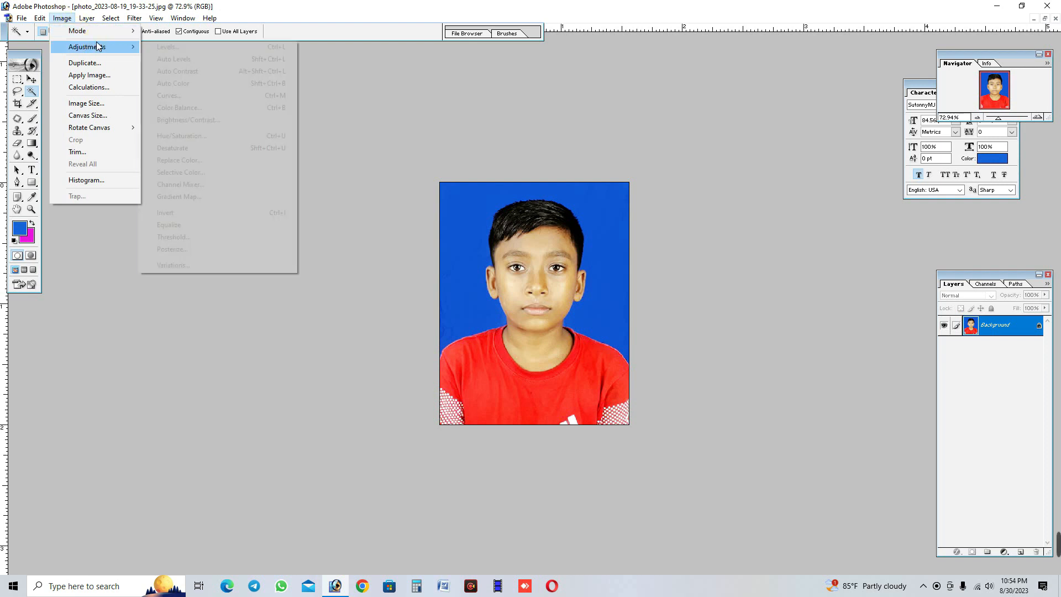
left_click(199, 173)
left_click(721, 190)
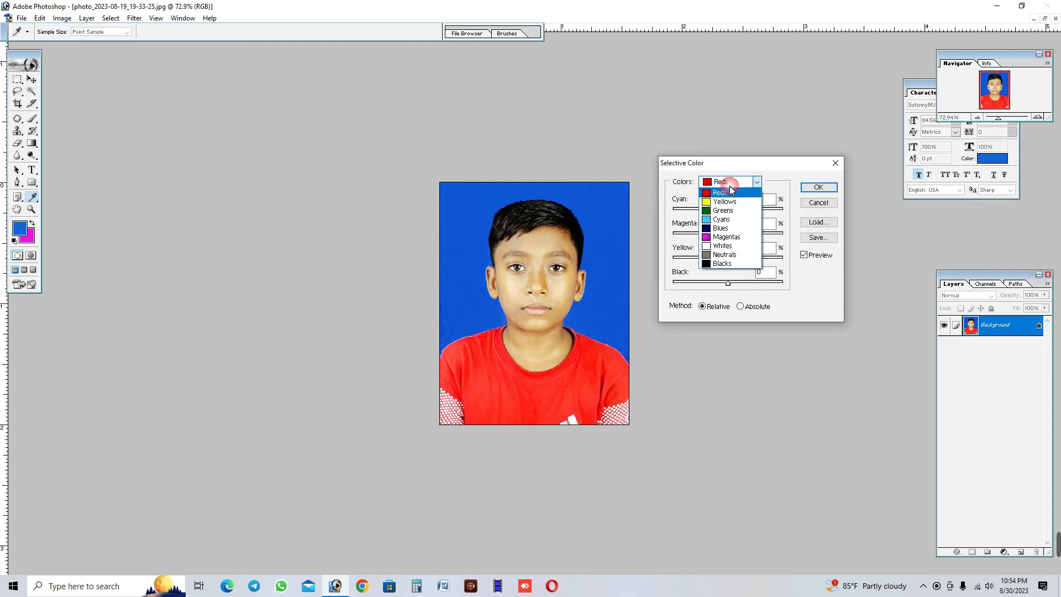
left_click(722, 199)
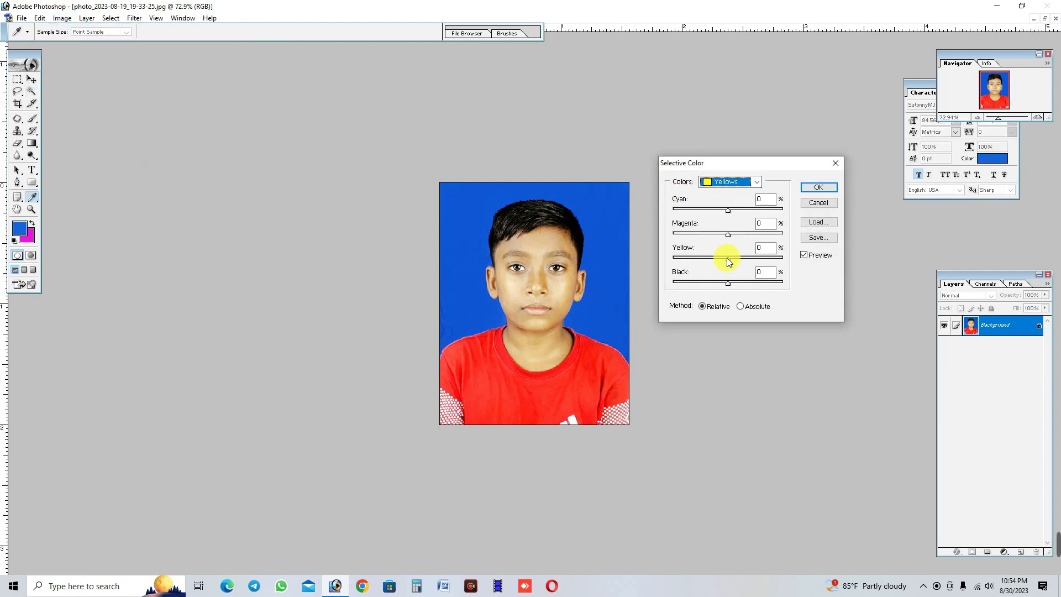
left_click_drag(728, 263, 710, 214)
left_click(727, 236)
left_click(729, 285)
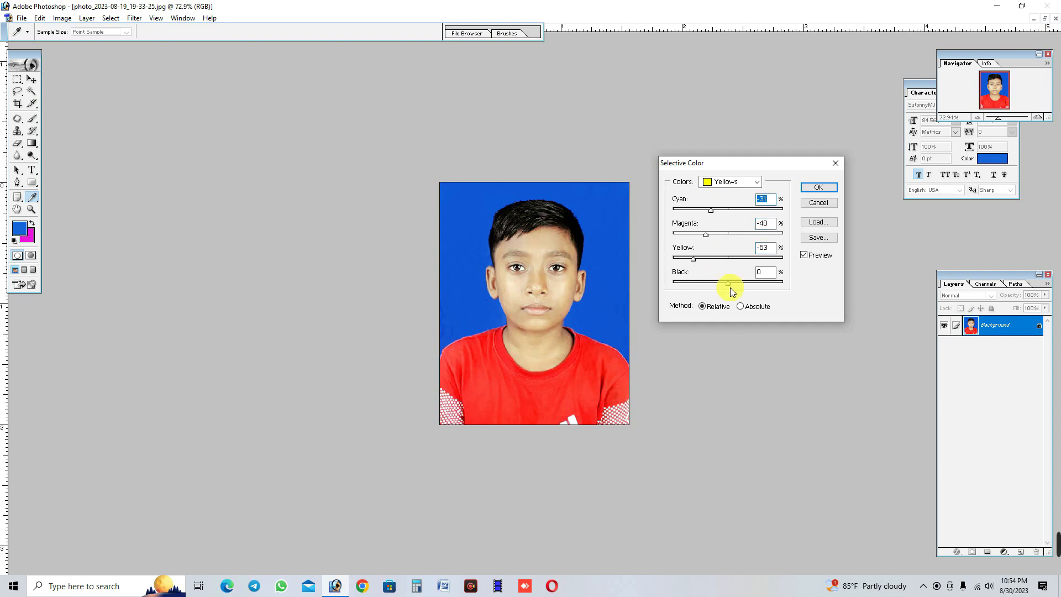
Step: Refine the Yellows to cyan -43, magenta +39, yellow -88 and black -52, and apply the Selective Color adjustment
left_click_drag(738, 285, 701, 284)
left_click_drag(712, 235, 706, 210)
mouse_move(695, 264)
left_mouse_down()
mouse_move(711, 263)
mouse_move(680, 263)
left_mouse_up()
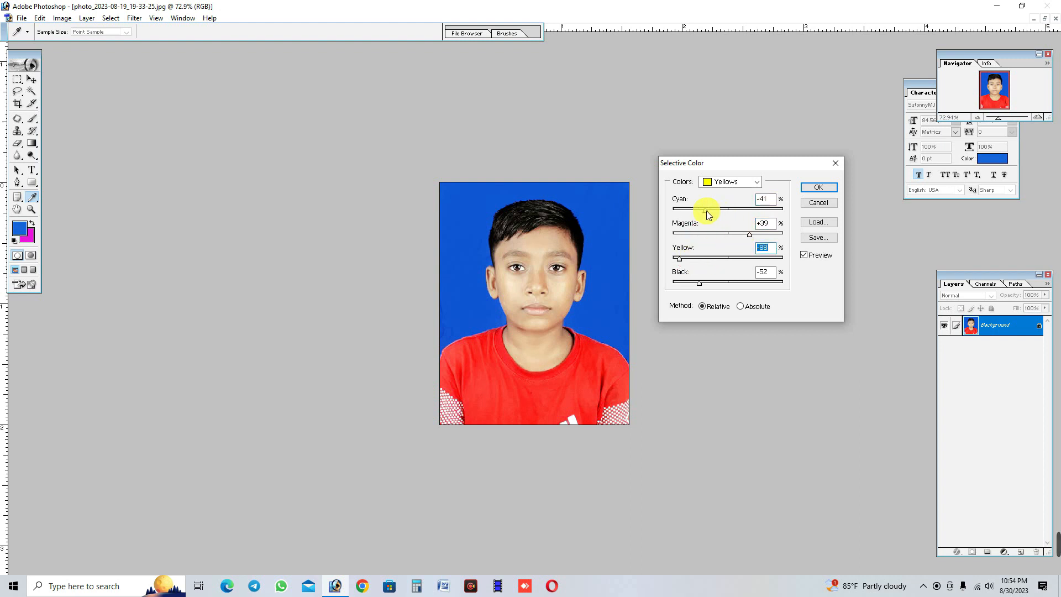
left_click_drag(705, 211, 704, 211)
key("Up")
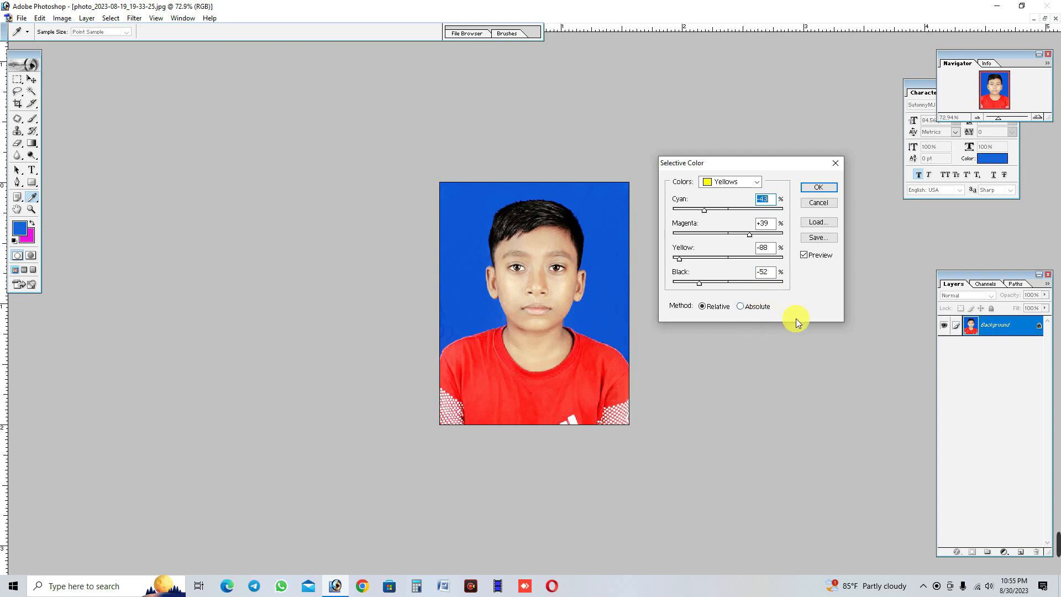
left_click(818, 187)
key("w")
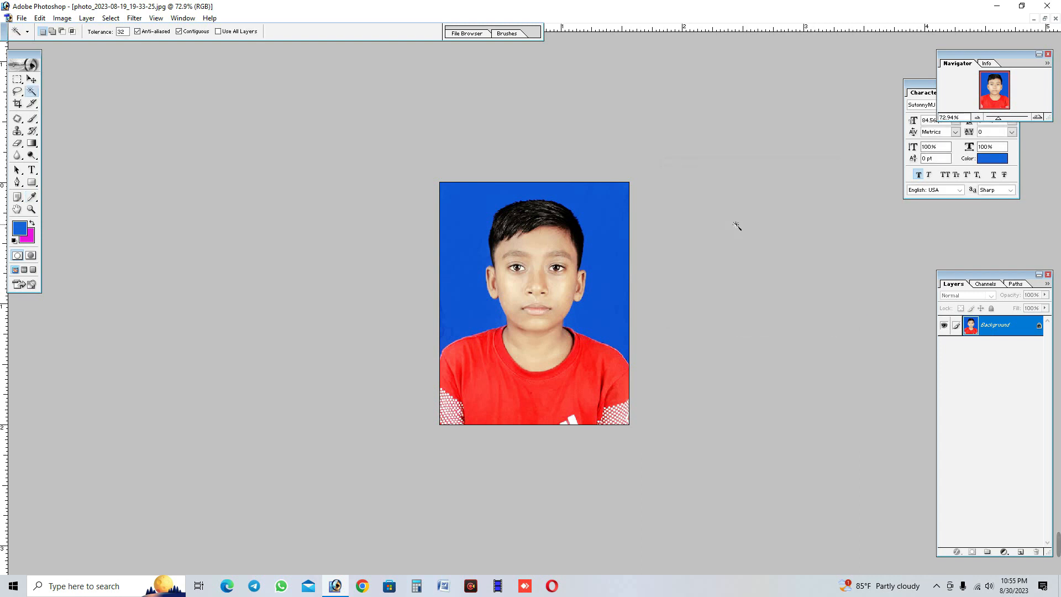
Step: Shift the photo's highlights slightly towards magenta with Color Balance, keeping Preserve Luminosity on
scroll(751, 209, "down", 2)
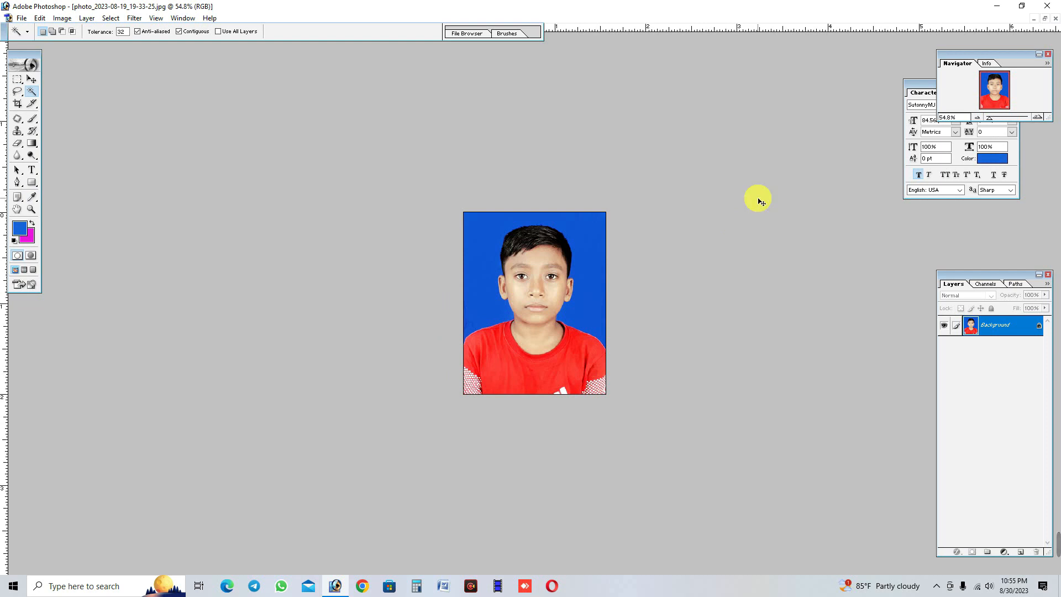
key("i")
key("ctrl+b")
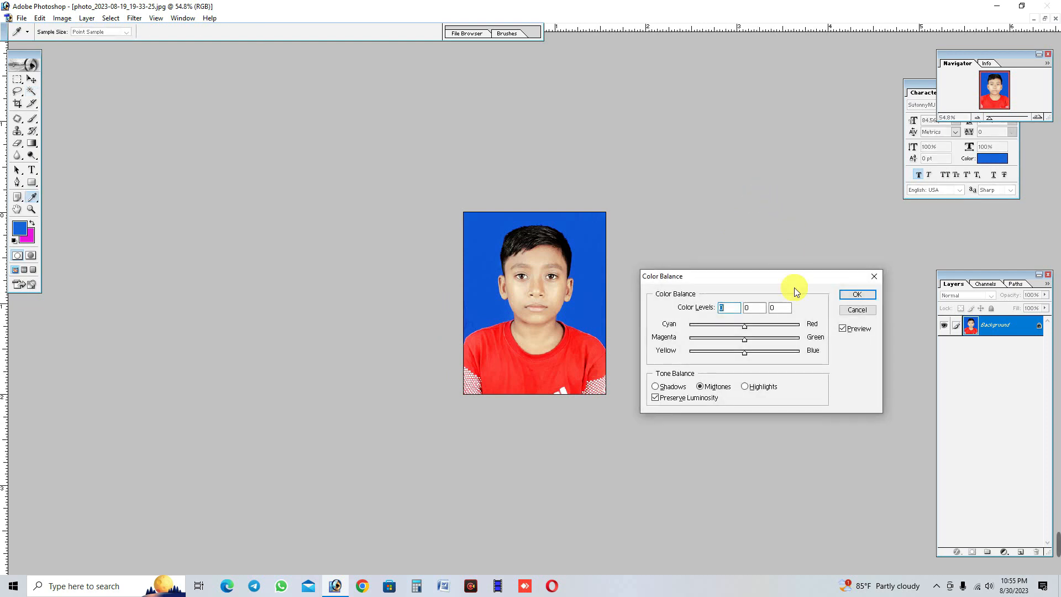
left_click(746, 387)
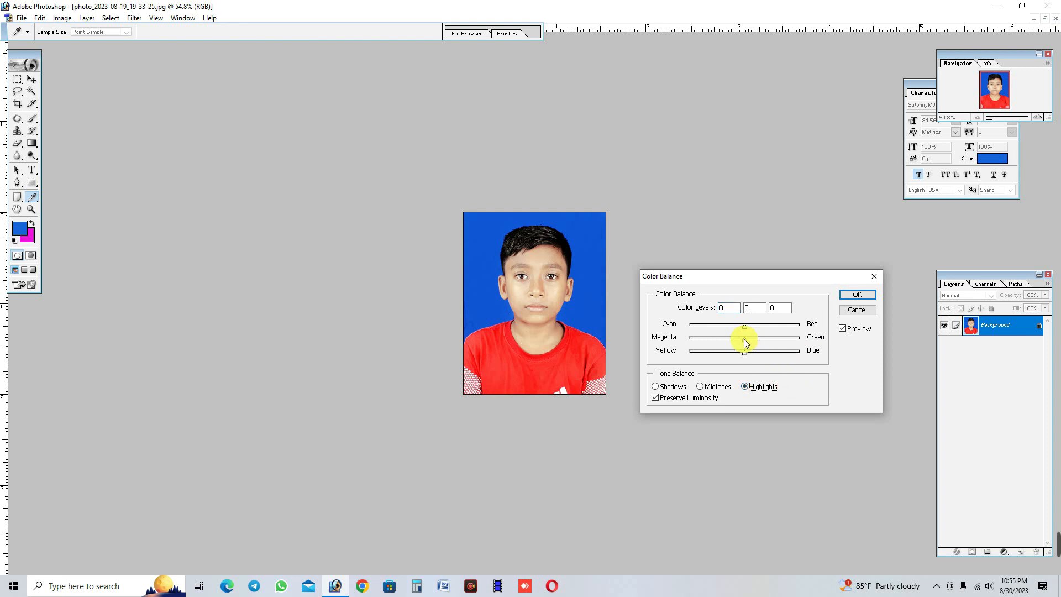
left_click_drag(747, 343, 743, 343)
left_click(844, 299)
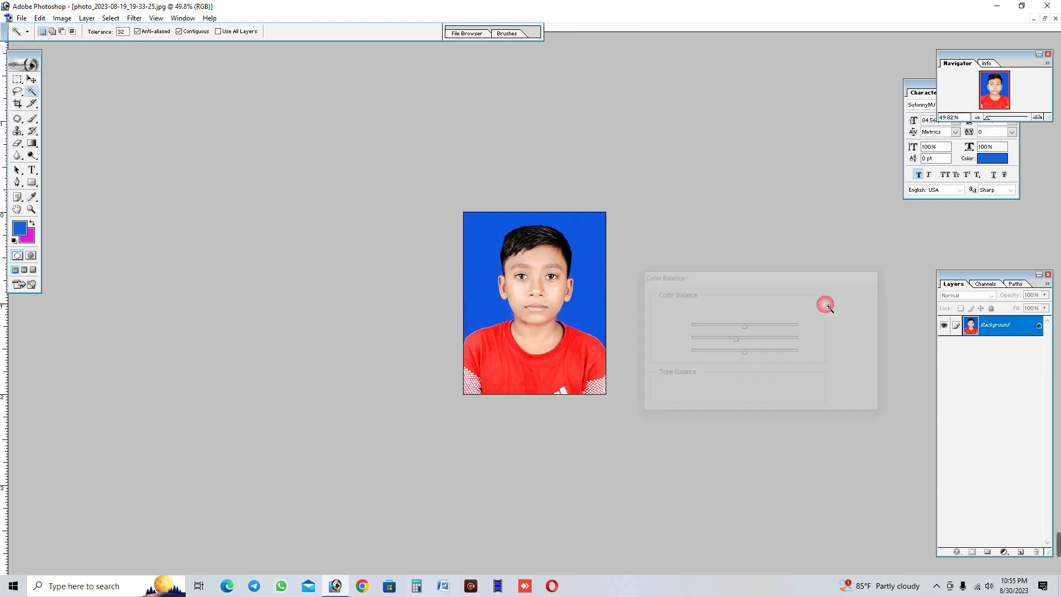
Step: Examine the colour-corrected portrait as a whole at several reduced zoom levels
scroll(486, 154, "down", 3)
scroll(480, 154, "up", 4)
scroll(433, 169, "down", 4)
scroll(432, 169, "up", 2)
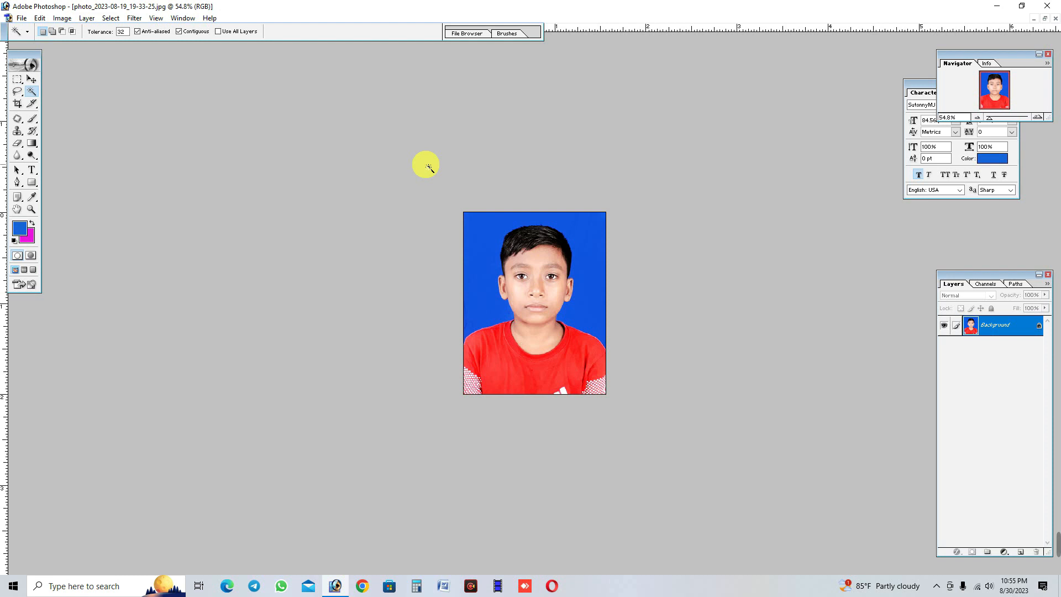
scroll(430, 166, "down", 1)
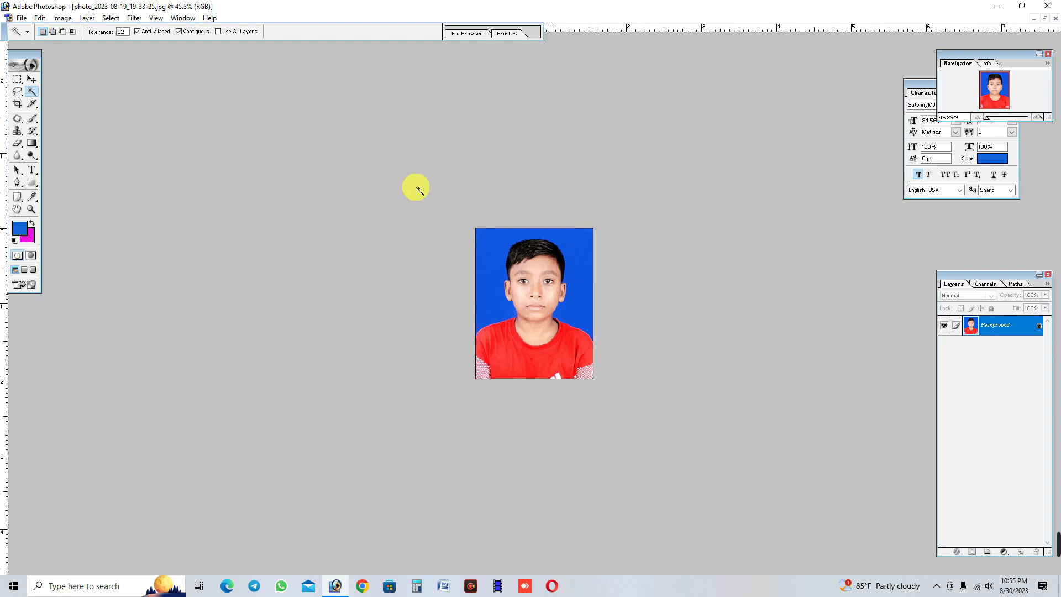
scroll(415, 186, "up", 1)
mouse_move(1058, 535)
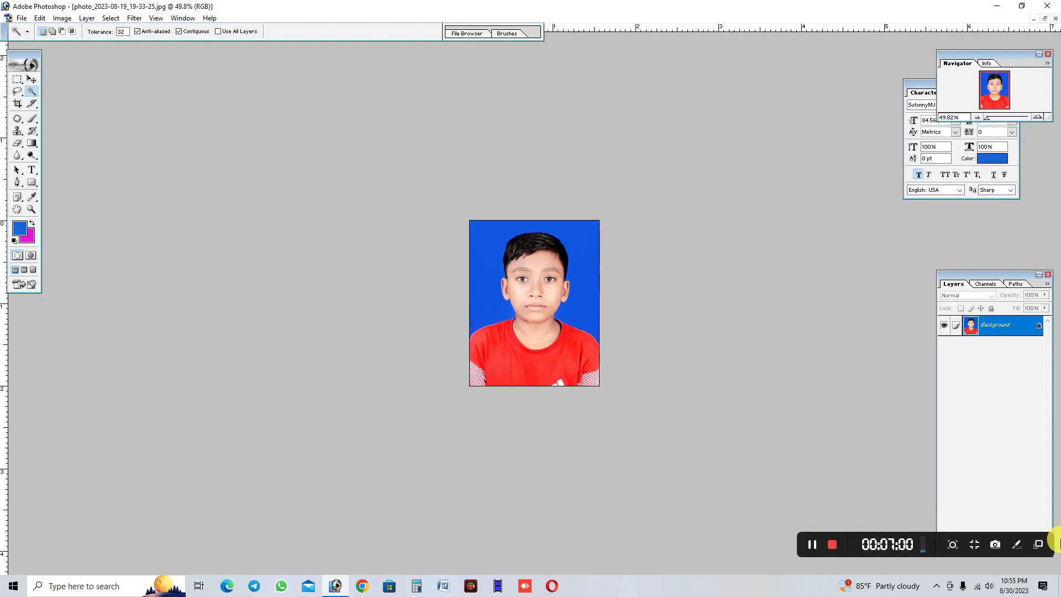
left_click(609, 198)
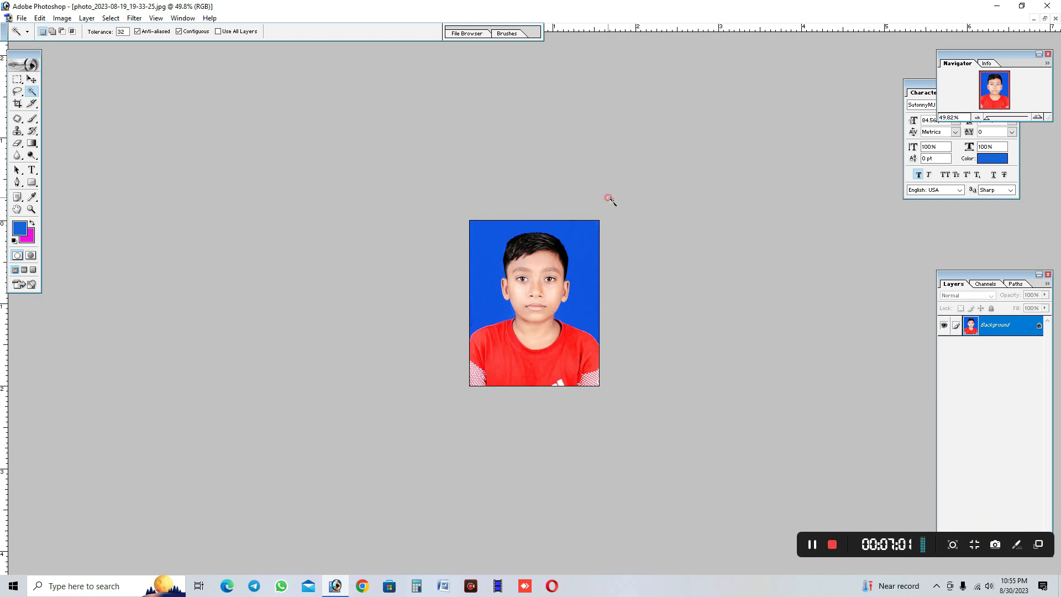
Step: Rotate the canvas 90° clockwise
left_click(62, 18)
mouse_move(95, 129)
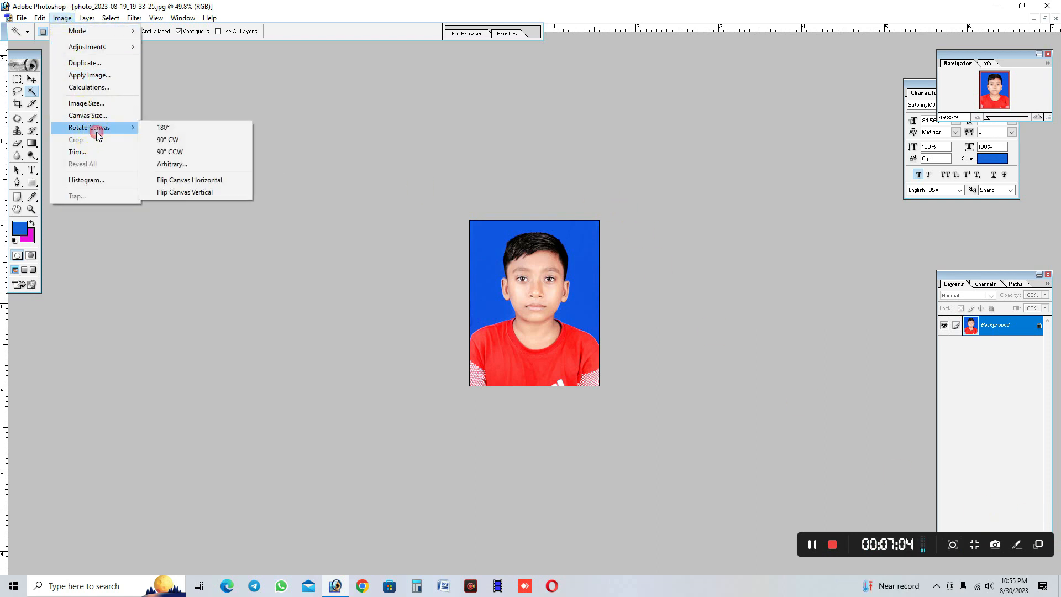
left_click(175, 142)
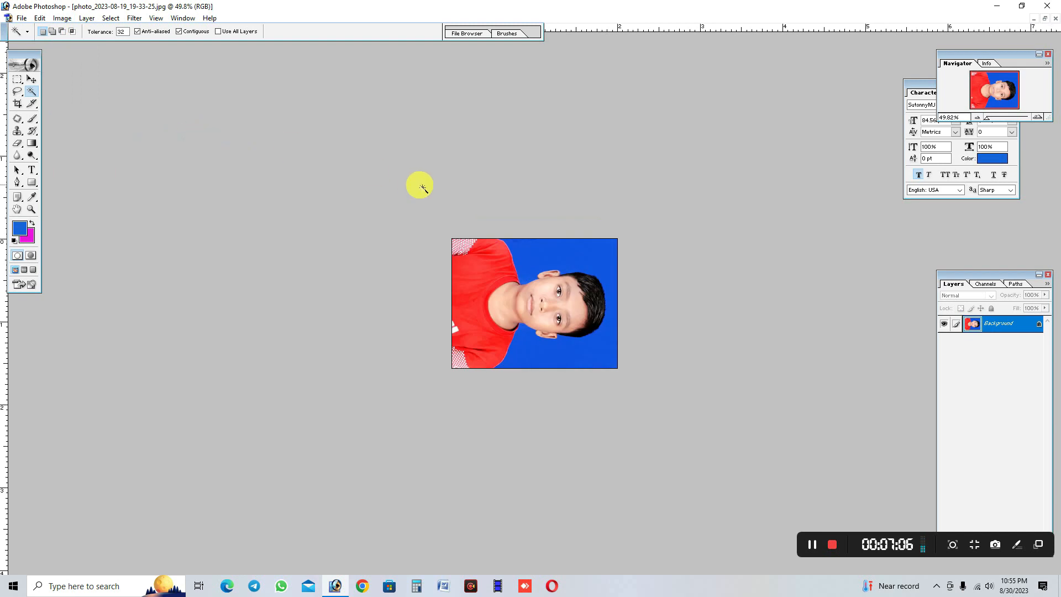
Step: Remove grain from the portrait with Grain Surgery 2, reducing Noise Reduction to 18%
left_click(134, 17)
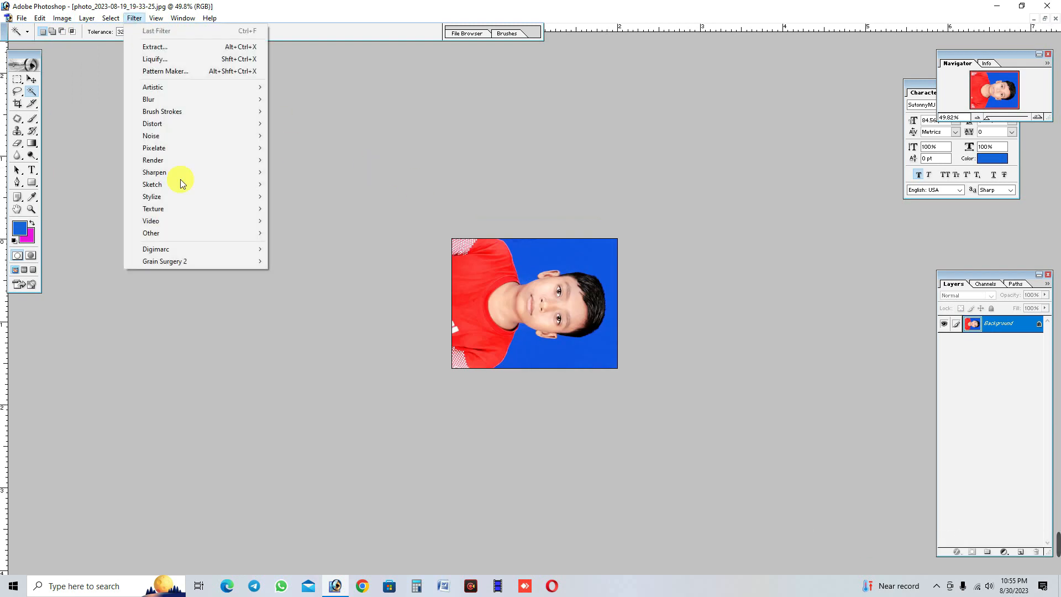
left_click(196, 264)
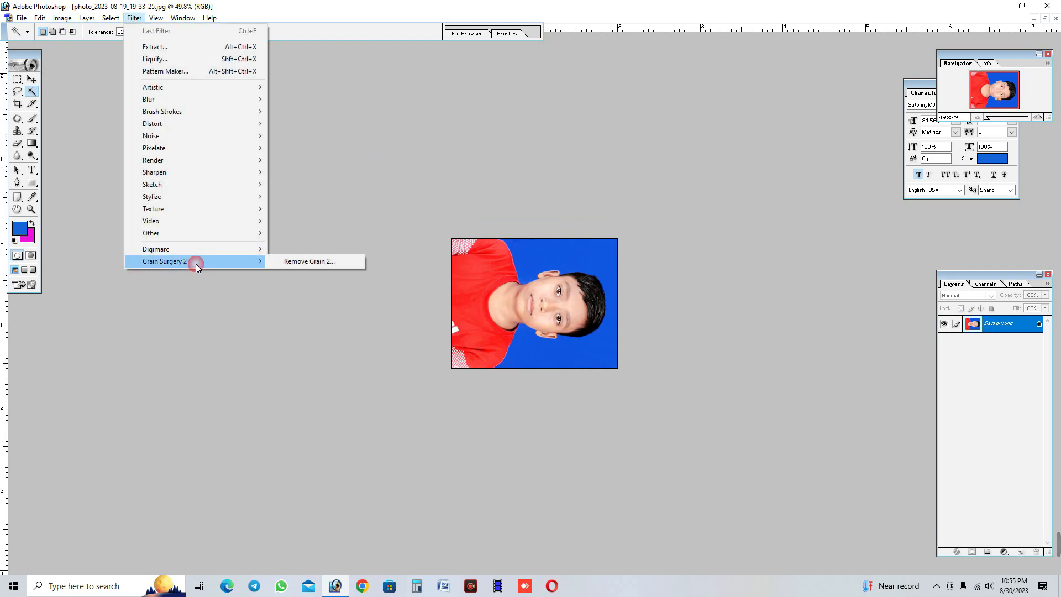
left_click(320, 261)
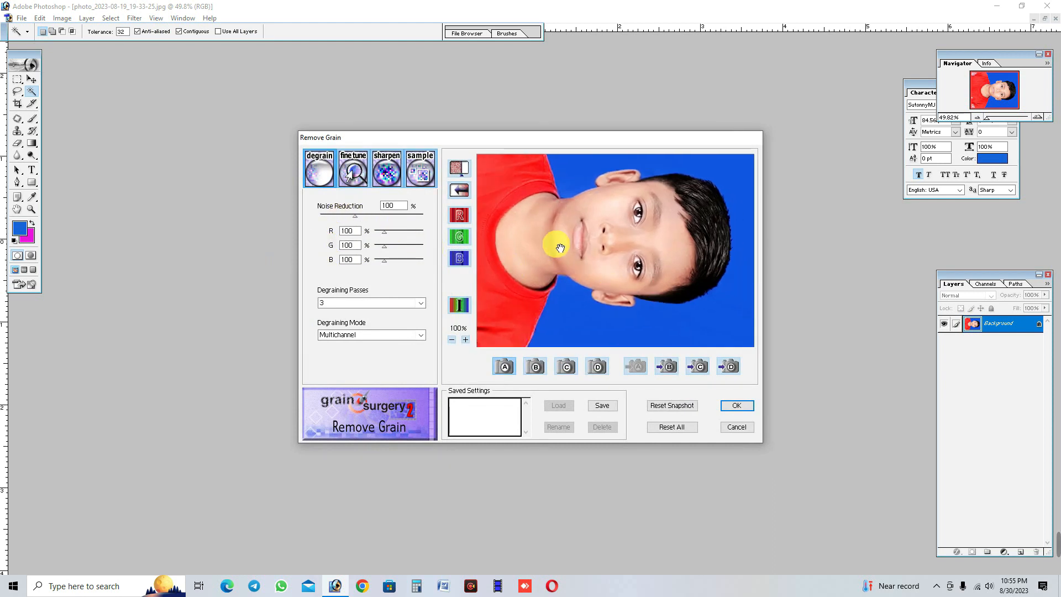
left_click_drag(375, 215, 327, 221)
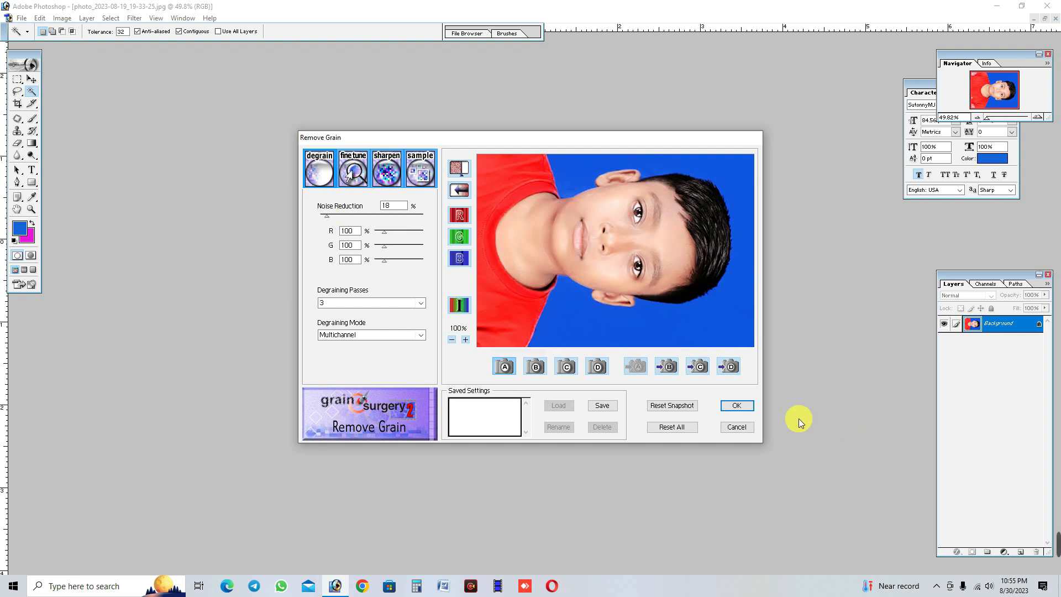
left_click(737, 405)
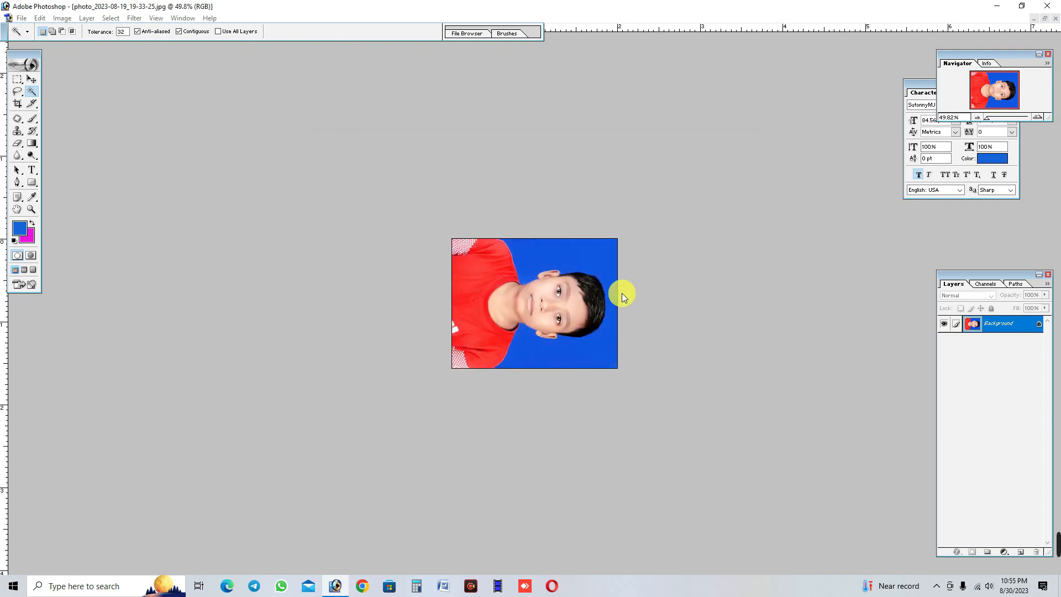
Step: Rotate the canvas 90° counterclockwise so the portrait stands upright
left_click(62, 18)
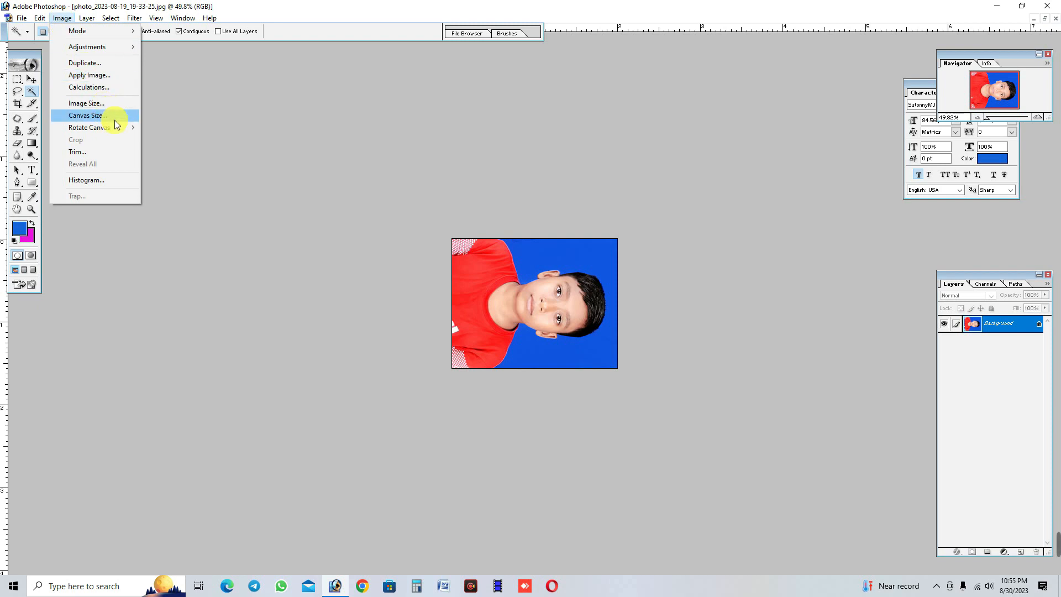
mouse_move(116, 128)
left_click(166, 151)
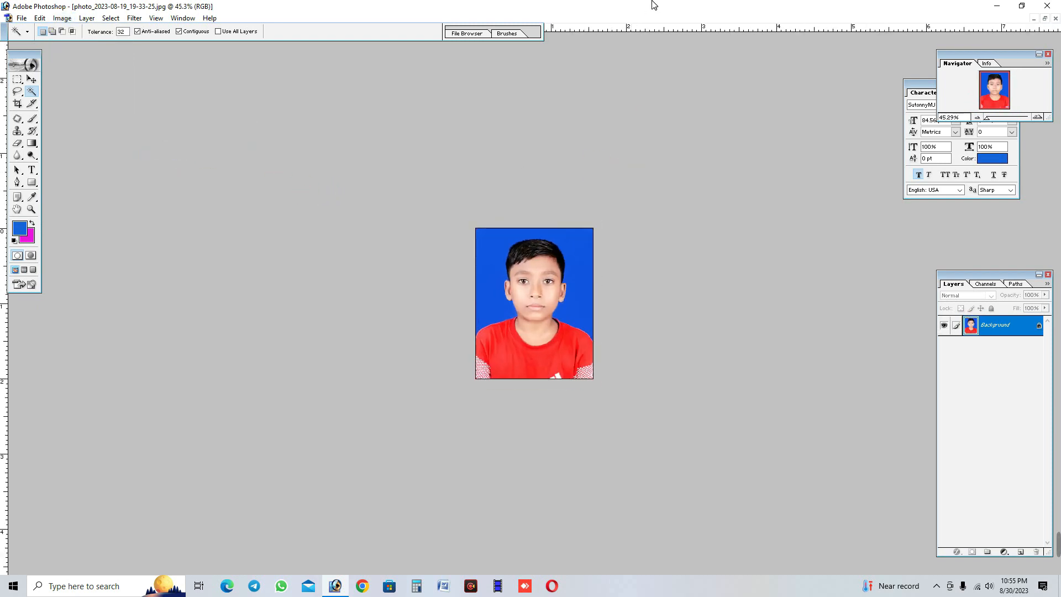
scroll(672, 111, "up", 2)
scroll(672, 111, "down", 1)
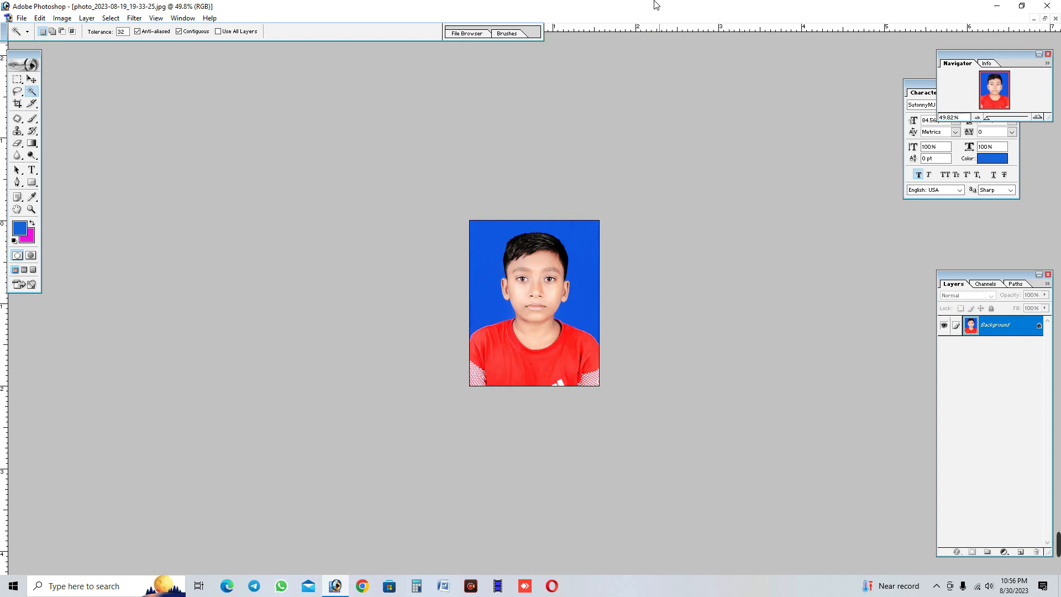
scroll(658, 138, "up", 1)
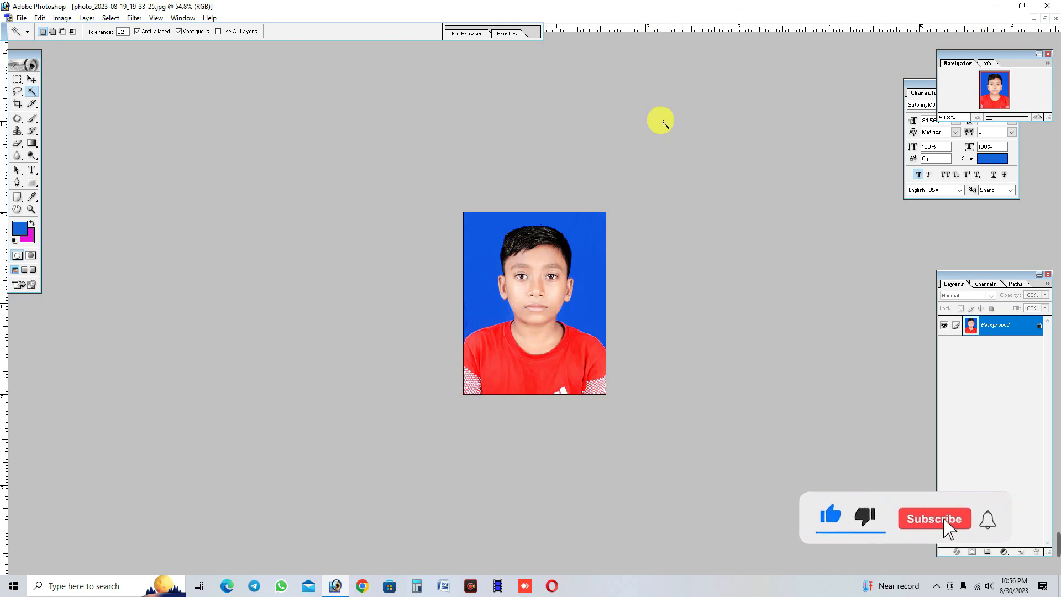
Step: Restore the portrait to a floating window and move it aside to free up workspace
left_click(1044, 21)
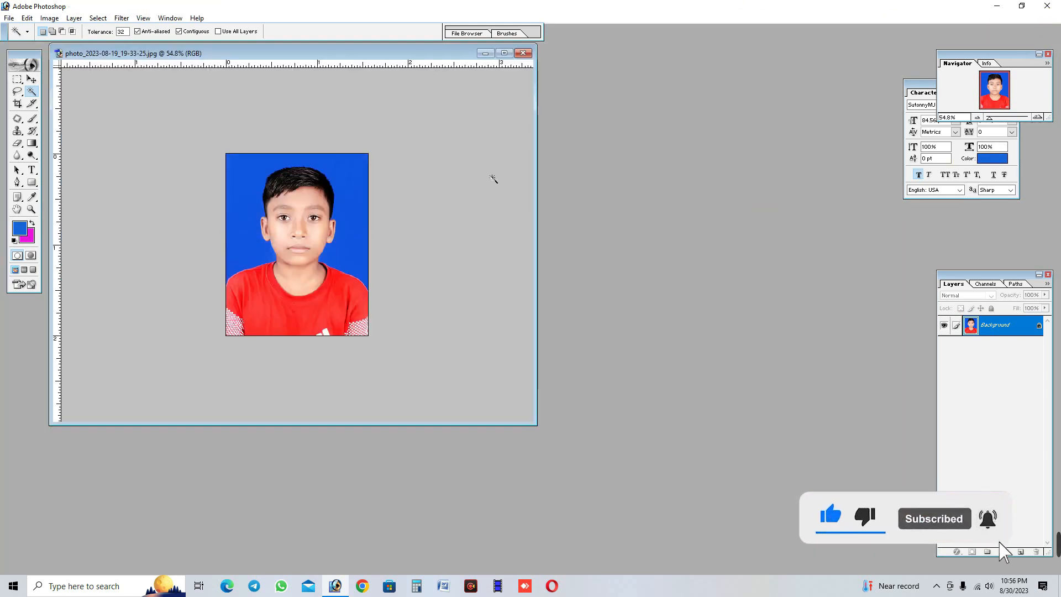
left_click_drag(355, 55, 287, 78)
left_click(359, 115)
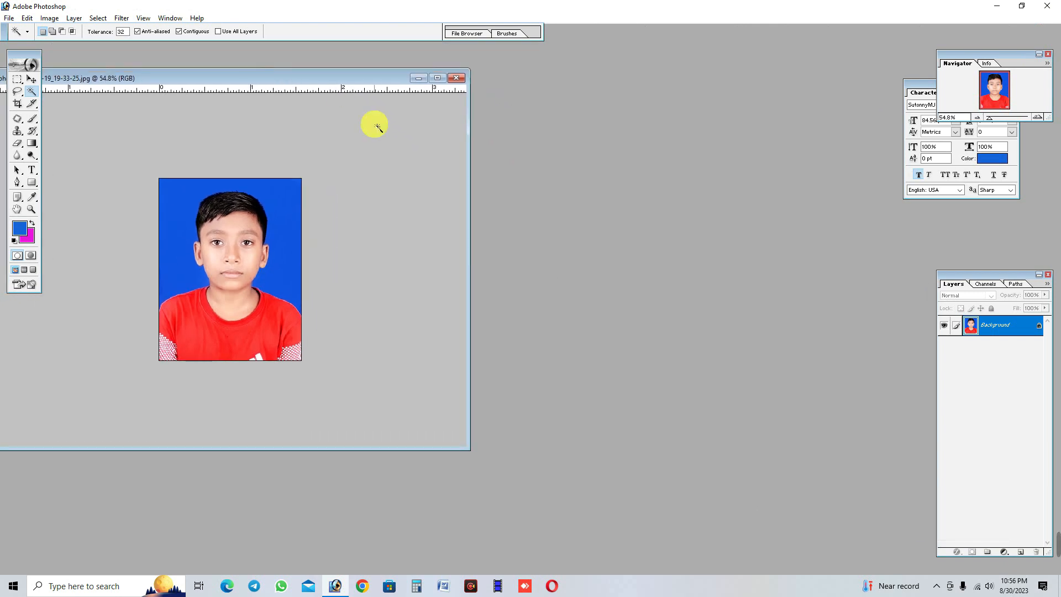
Step: Create a new white RGB document 3.5 inches wide and 5 inches high at 300 pixels/inch
key("ctrl+n")
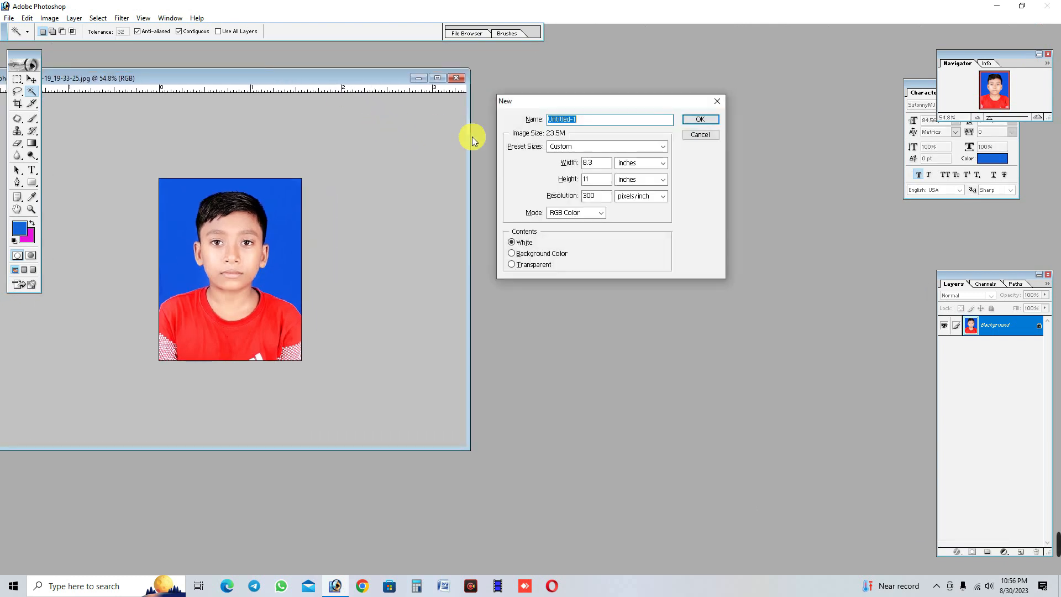
left_click_drag(617, 109, 686, 145)
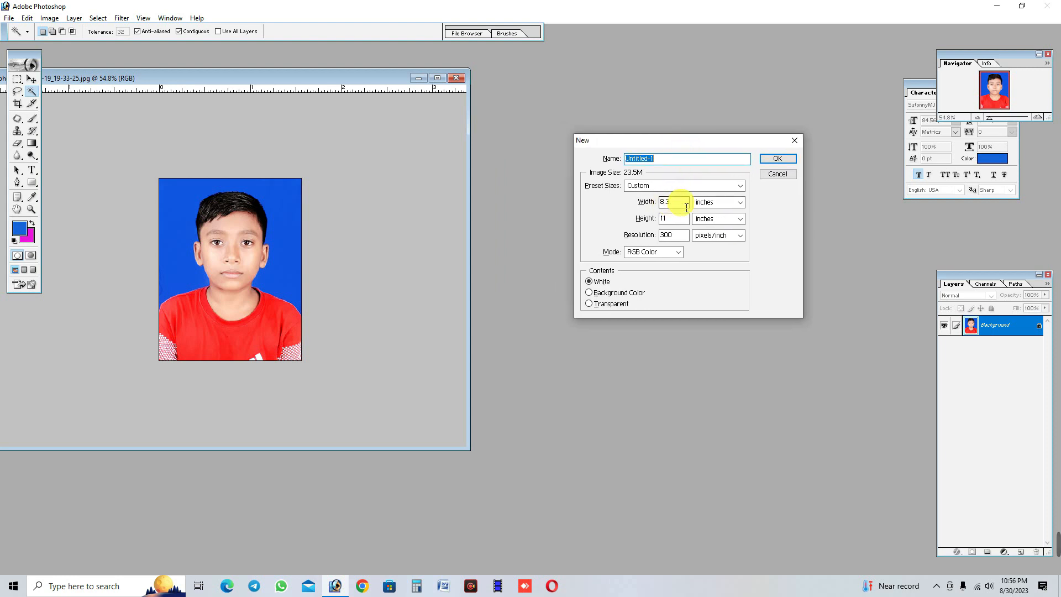
left_click(639, 205)
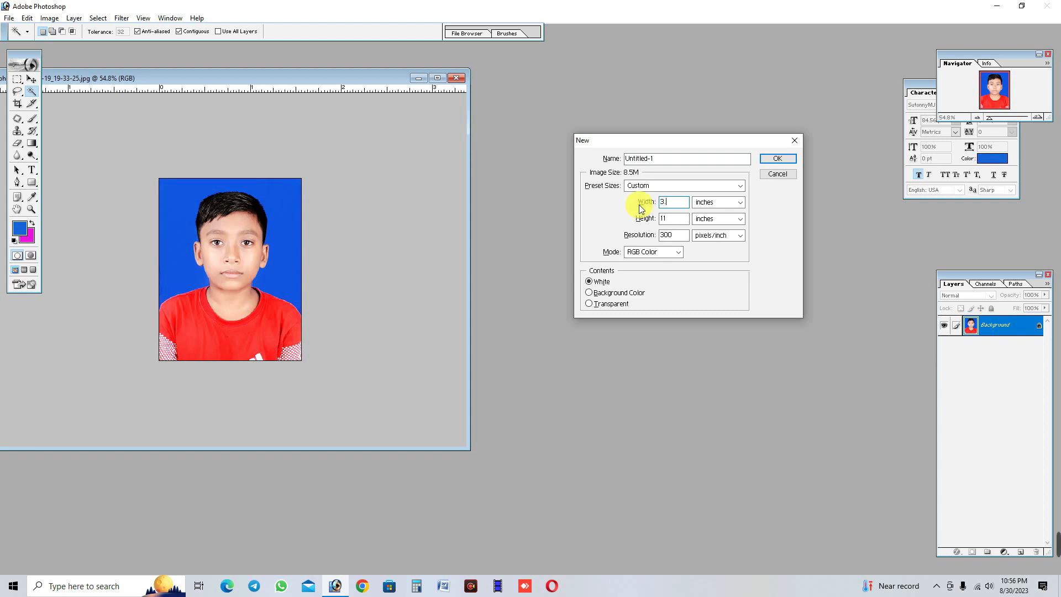
type("3.5")
left_click(646, 216)
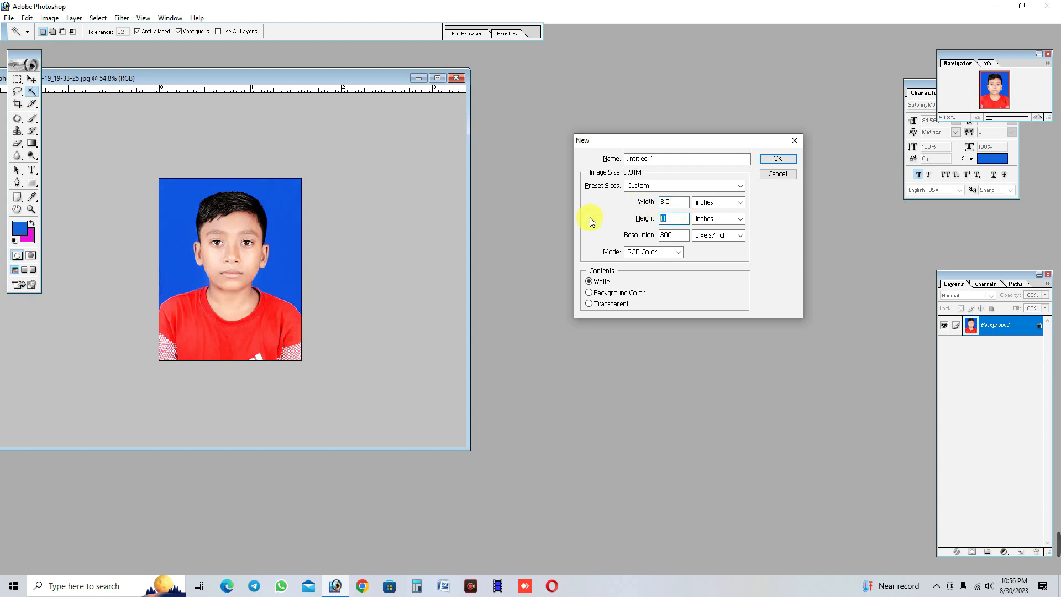
type("5")
left_click(771, 159)
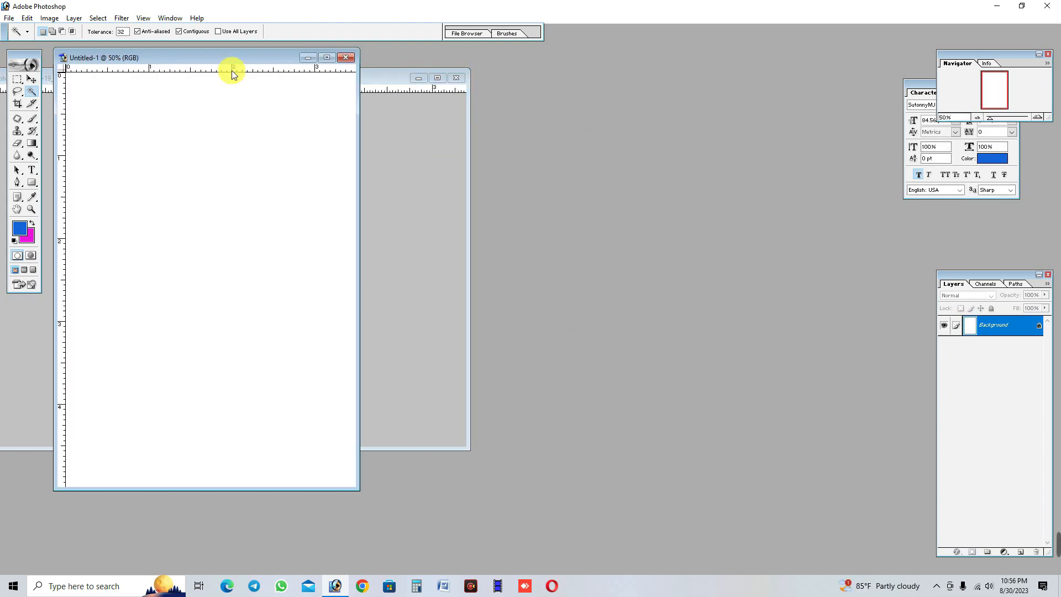
Step: Copy the portrait into the new document with the Move tool and position it in the page's upper-left corner
left_click_drag(323, 74, 675, 106)
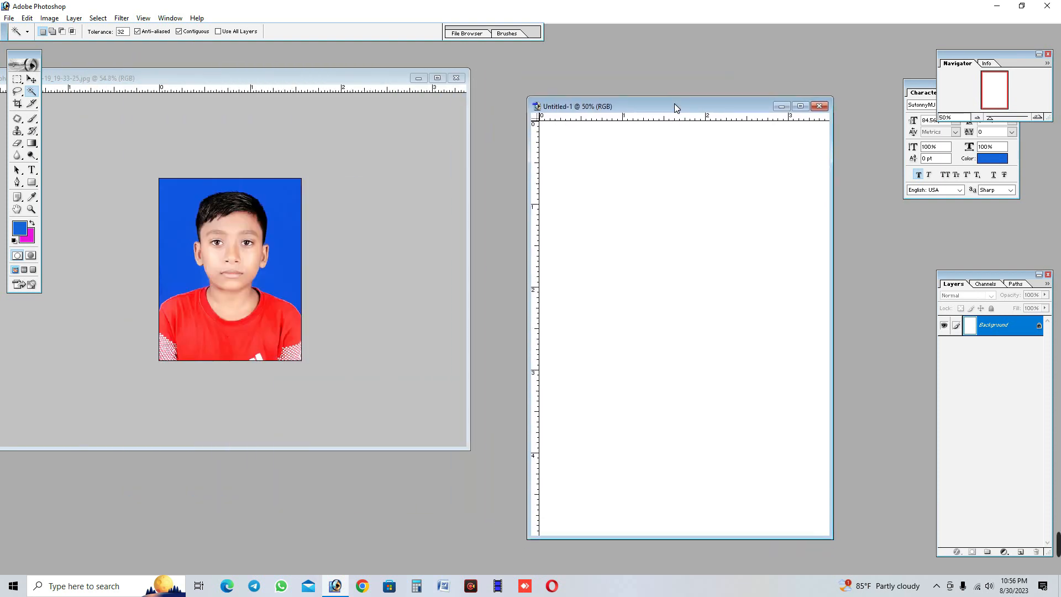
left_click(31, 78)
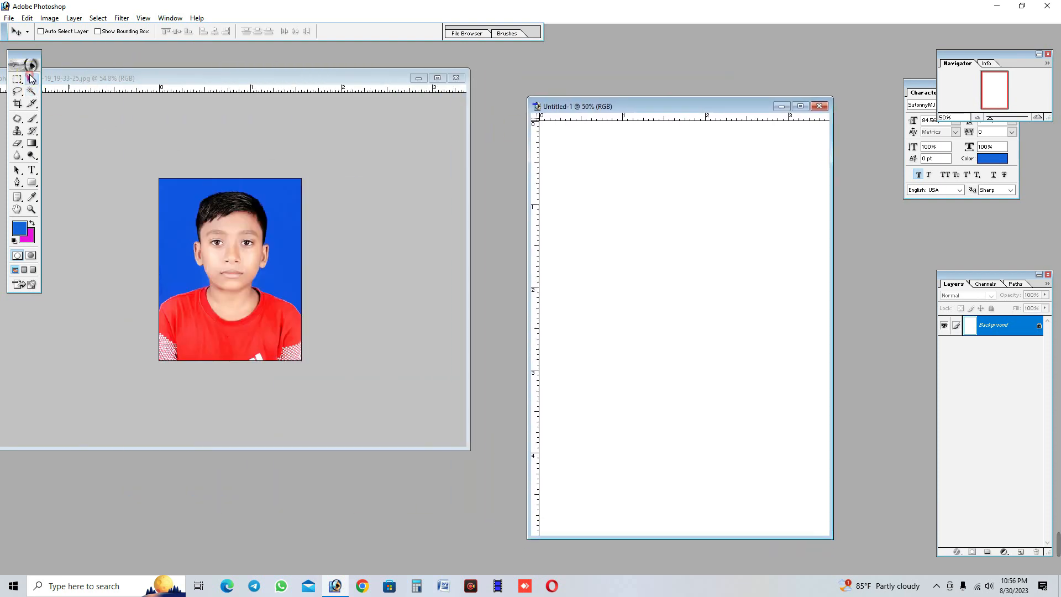
left_click(194, 124)
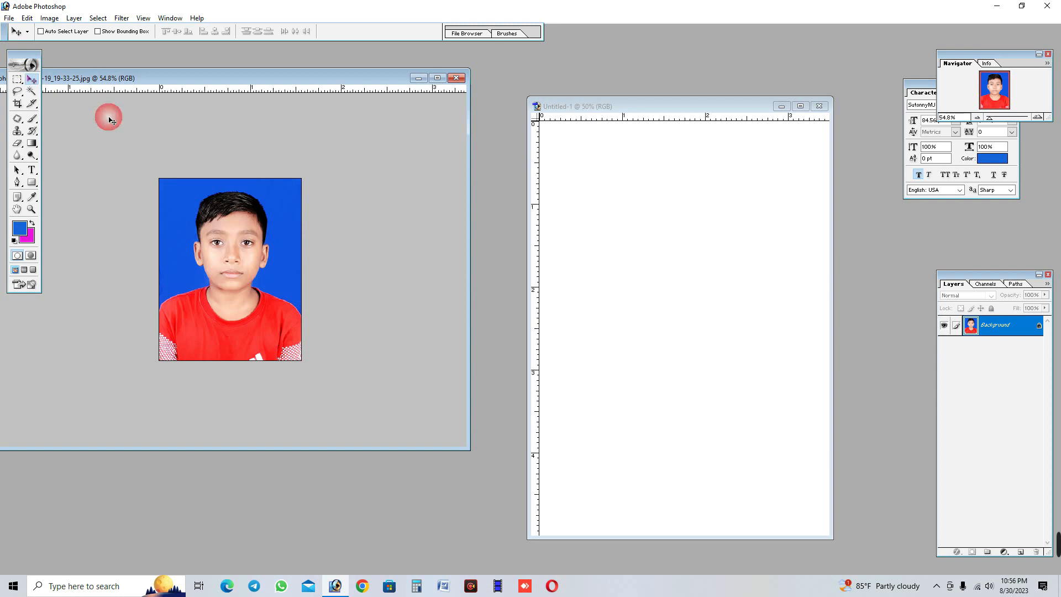
left_click_drag(543, 233, 629, 221)
key("ctrl+0")
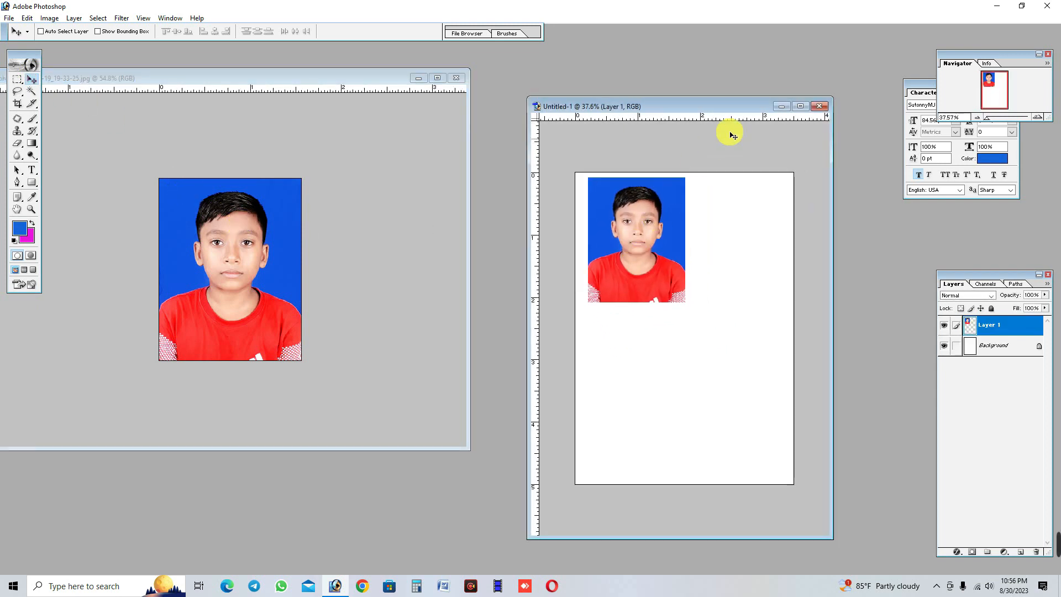
left_click(800, 106)
mouse_move(546, 205)
left_mouse_down()
mouse_move(516, 211)
mouse_move(530, 210)
left_mouse_up()
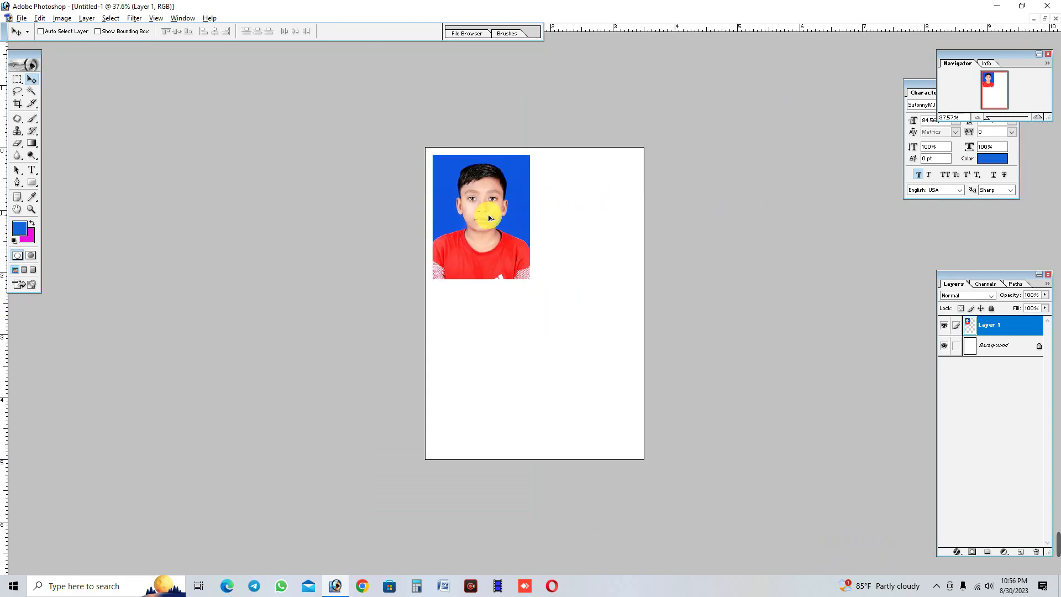
Step: Duplicate the portrait beside the first one and merge both photo layers into a single layer
left_click_drag(483, 214, 597, 210)
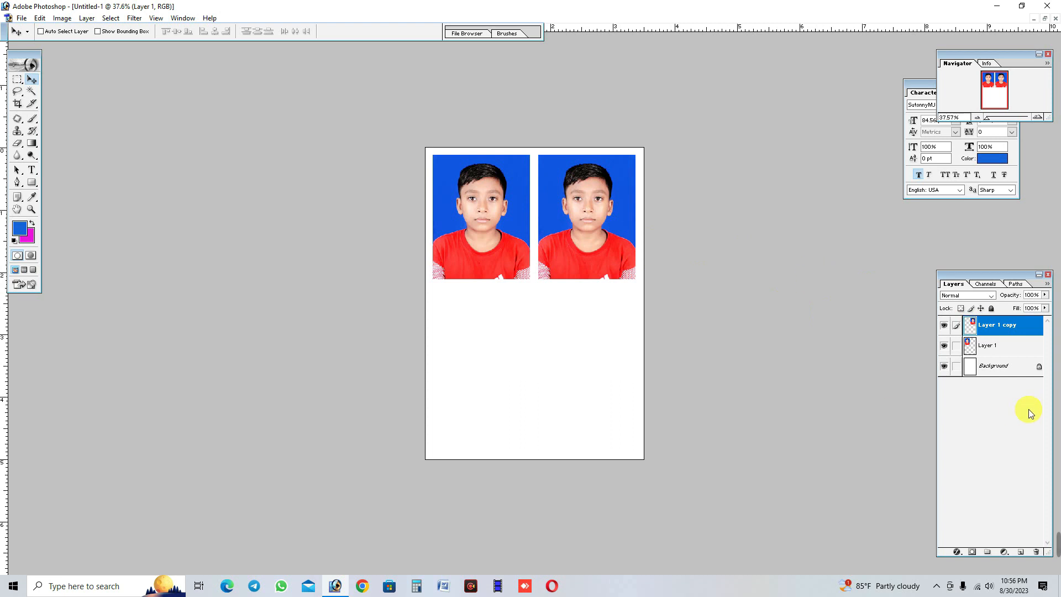
left_click(1003, 347)
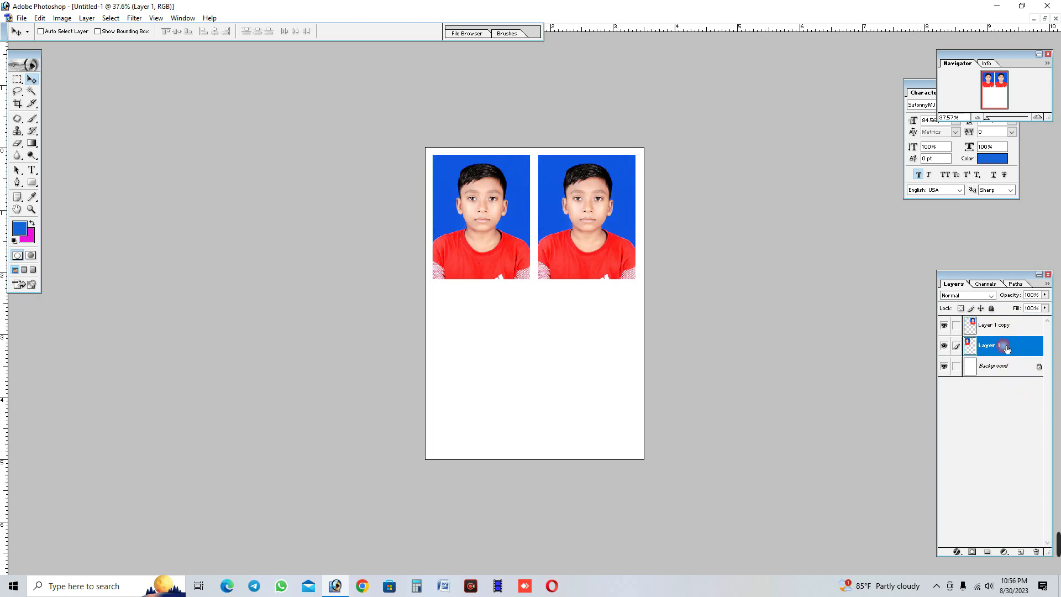
left_click(1004, 326)
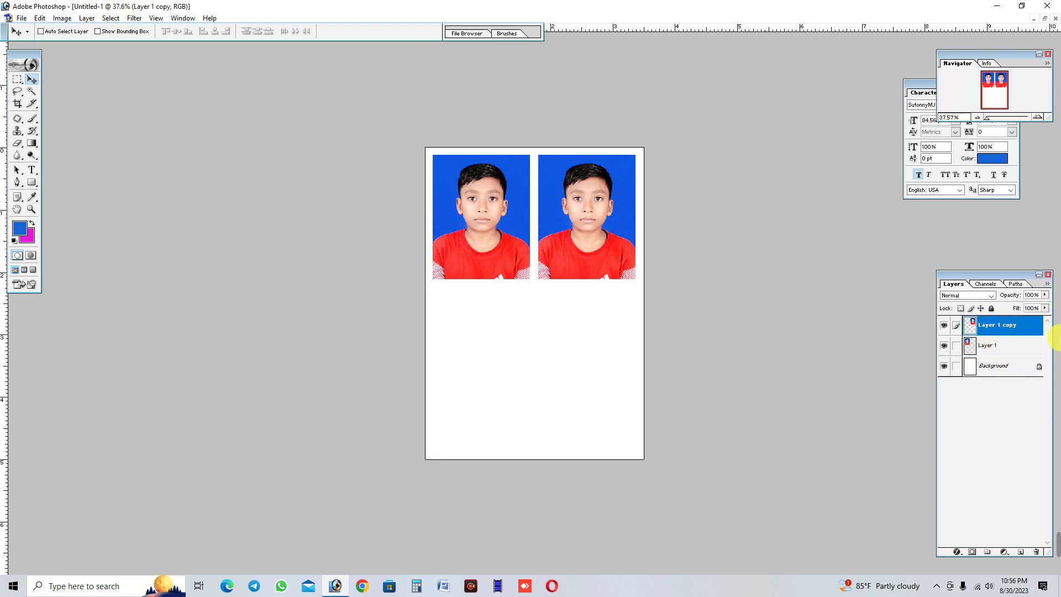
left_click(987, 344)
left_click(992, 324)
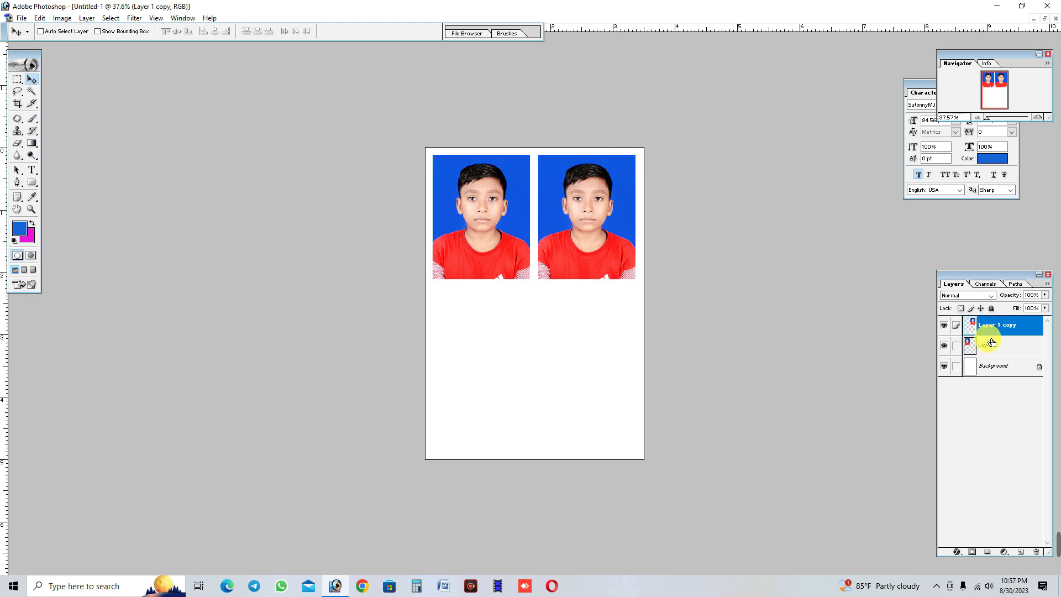
key("ctrl+e")
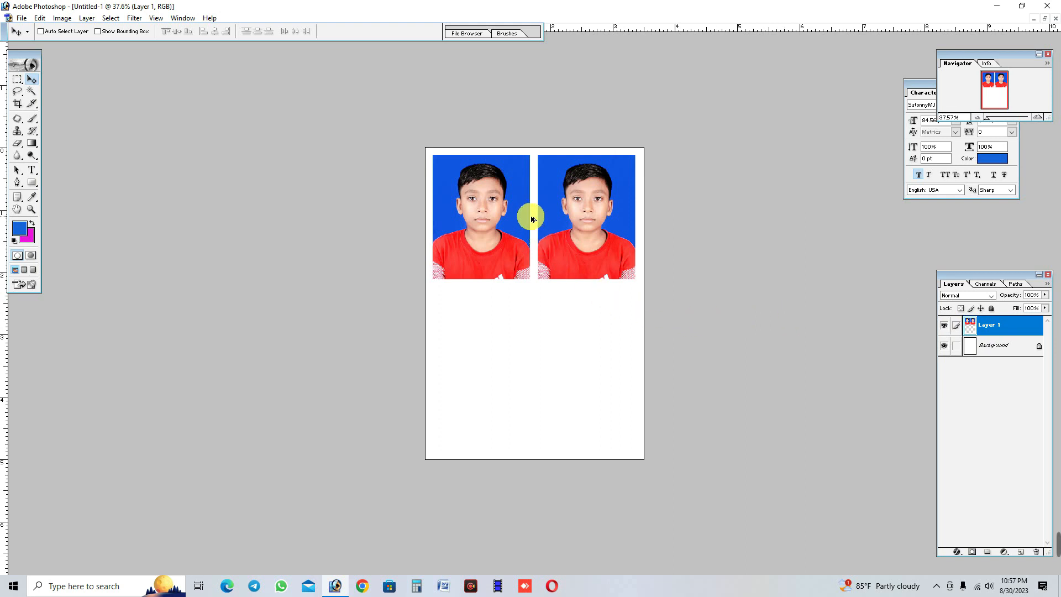
Step: Duplicate the row of two portraits directly below the first row
left_click_drag(530, 222, 518, 360)
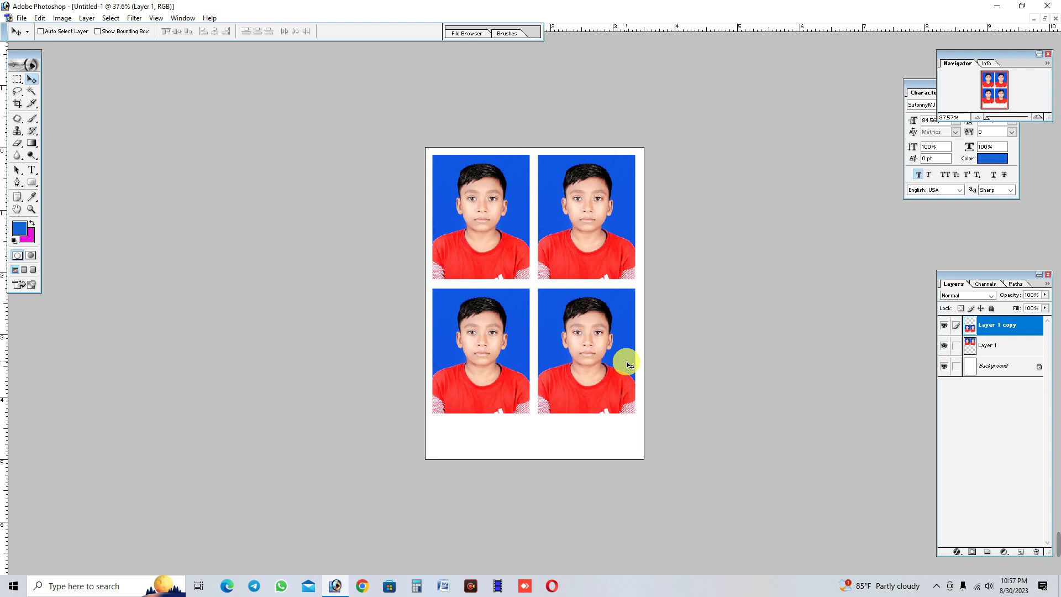
scroll(626, 363, "up", 1)
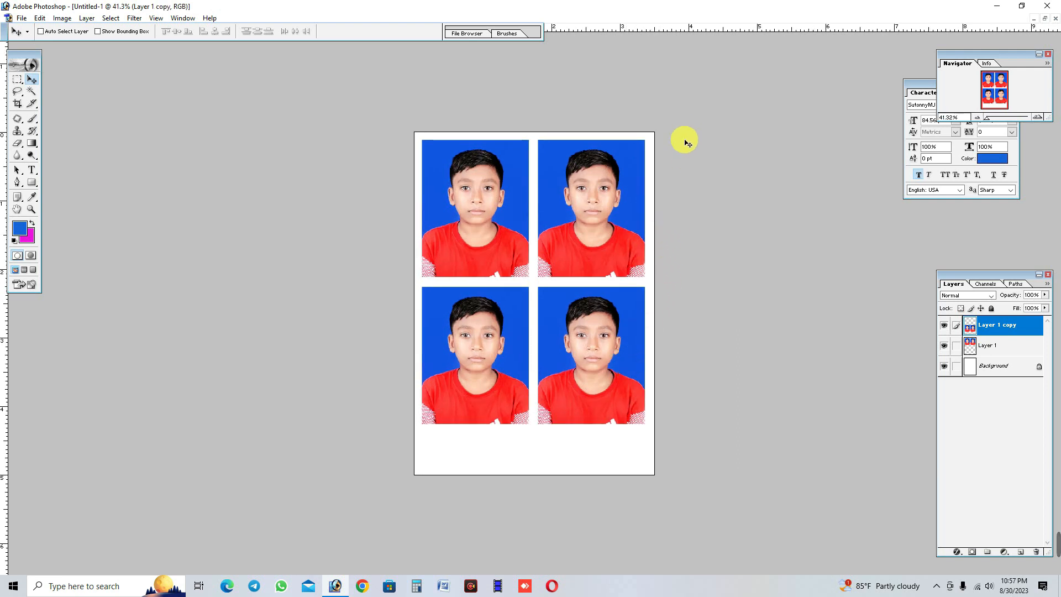
Step: Save the four-photo sheet to the Desktop as a JPEG named 002 with Maximum quality and Progressive format
left_click(22, 18)
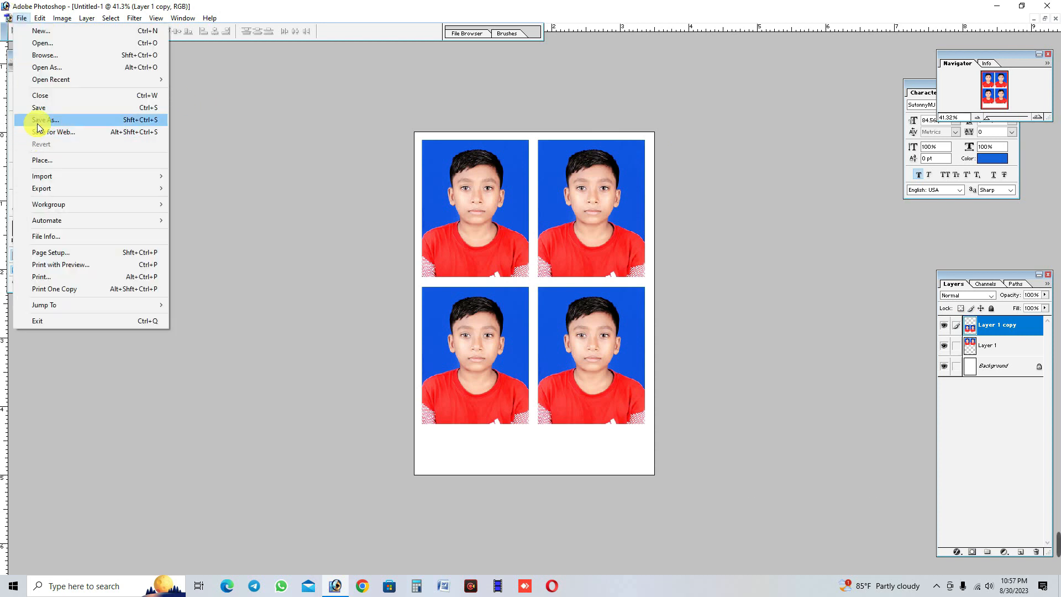
left_click(37, 121)
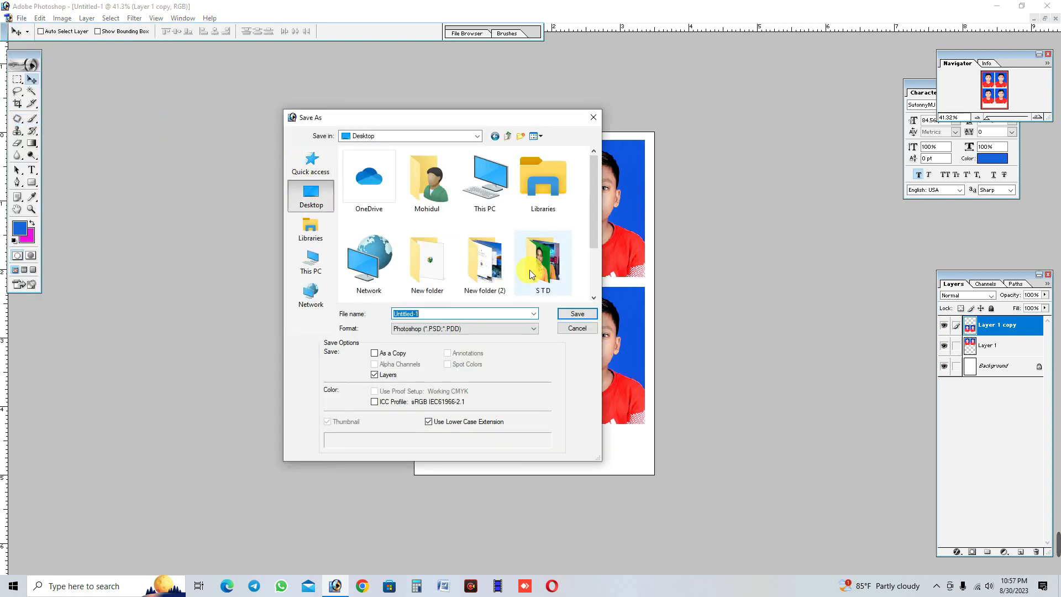
left_click(420, 328)
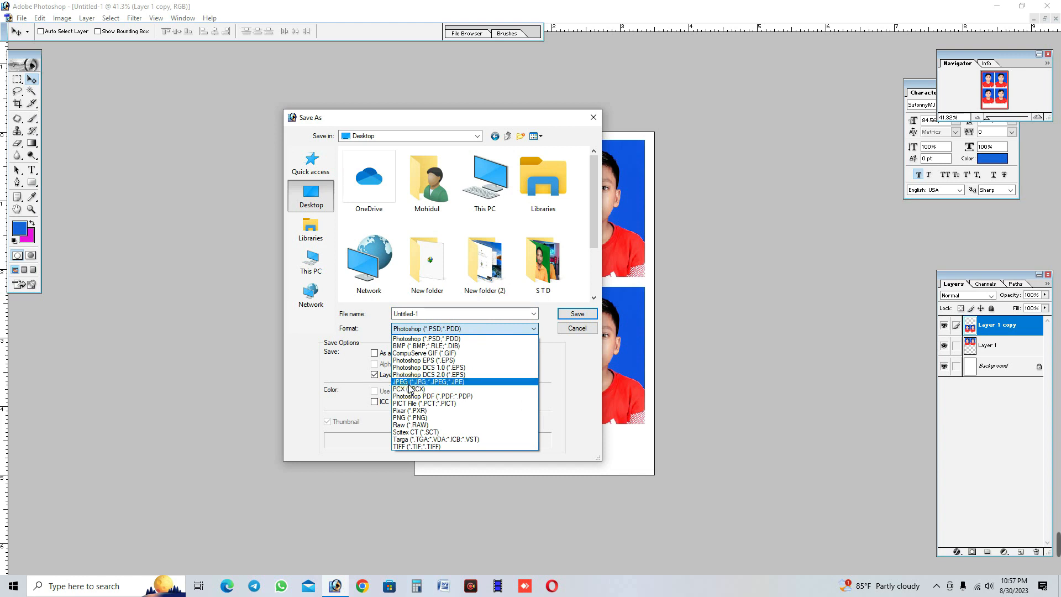
left_click(411, 381)
type("002")
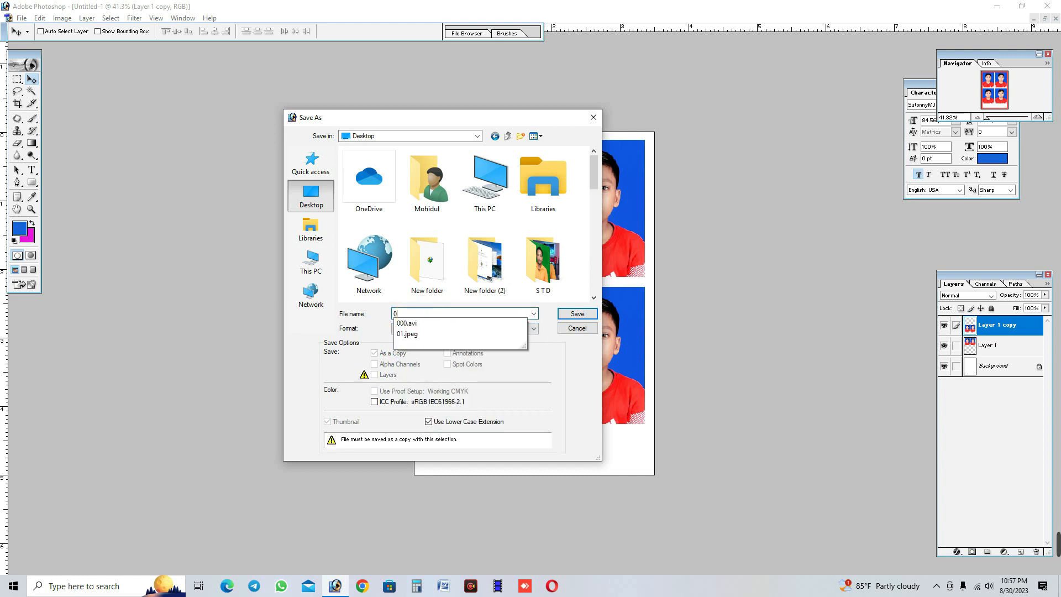
left_click(572, 314)
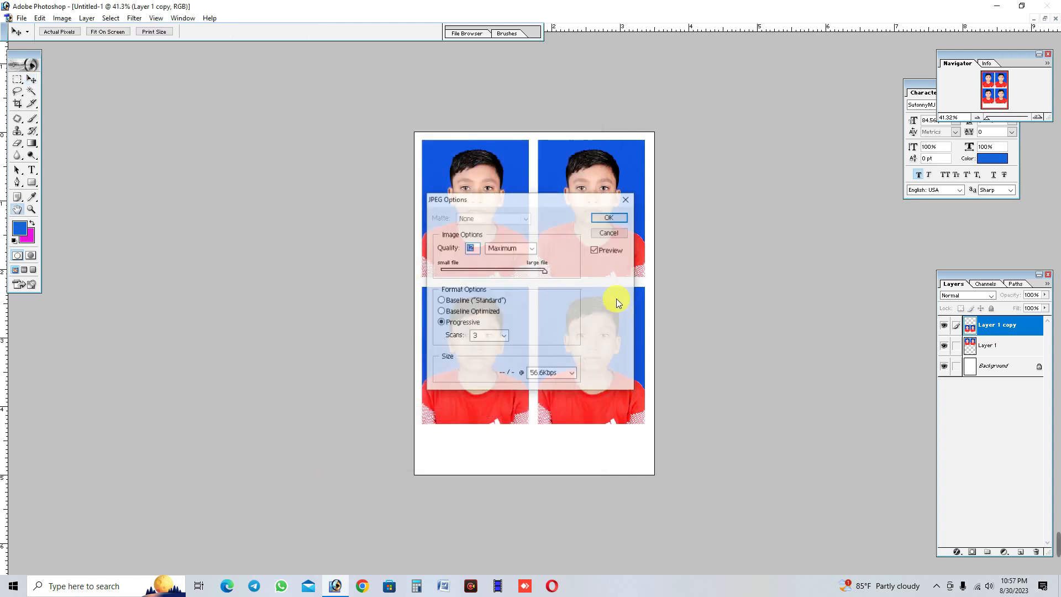
left_click(613, 221)
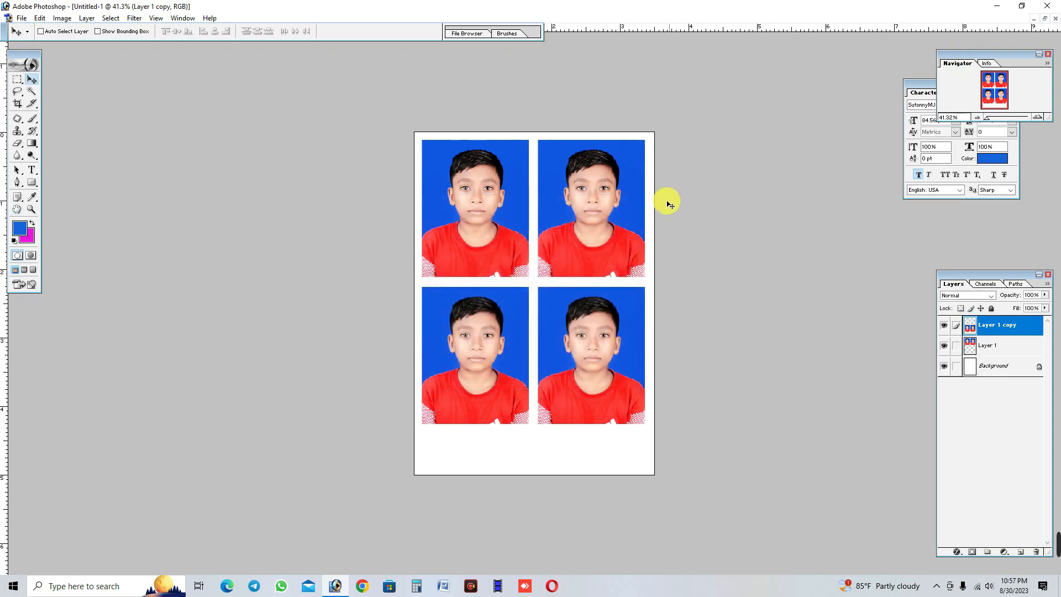
Step: Minimize the editor and open the saved 002 image from the desktop in the photo viewer
left_click(997, 6)
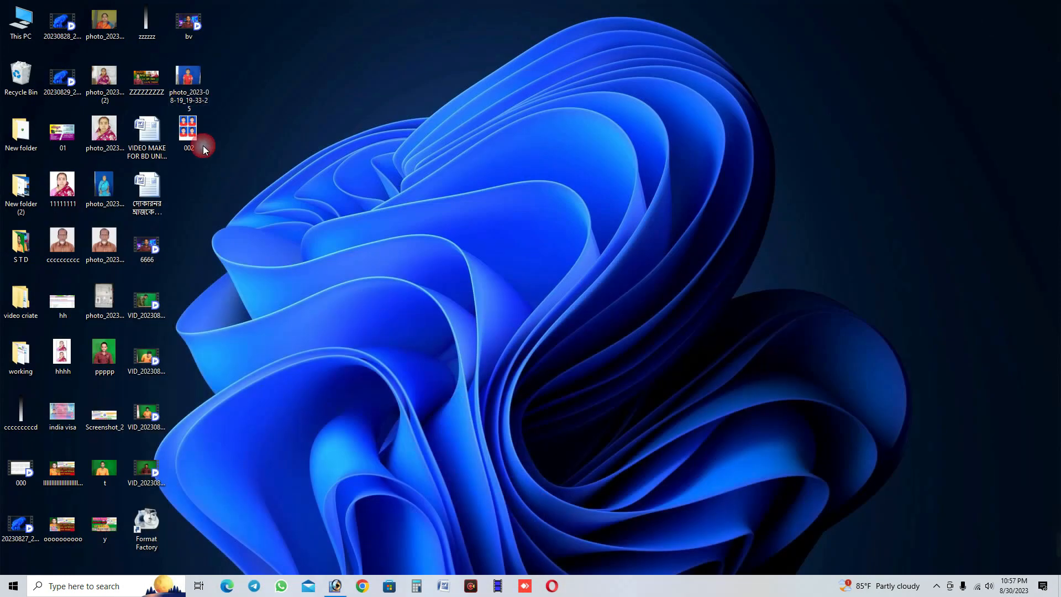
double_click(189, 137)
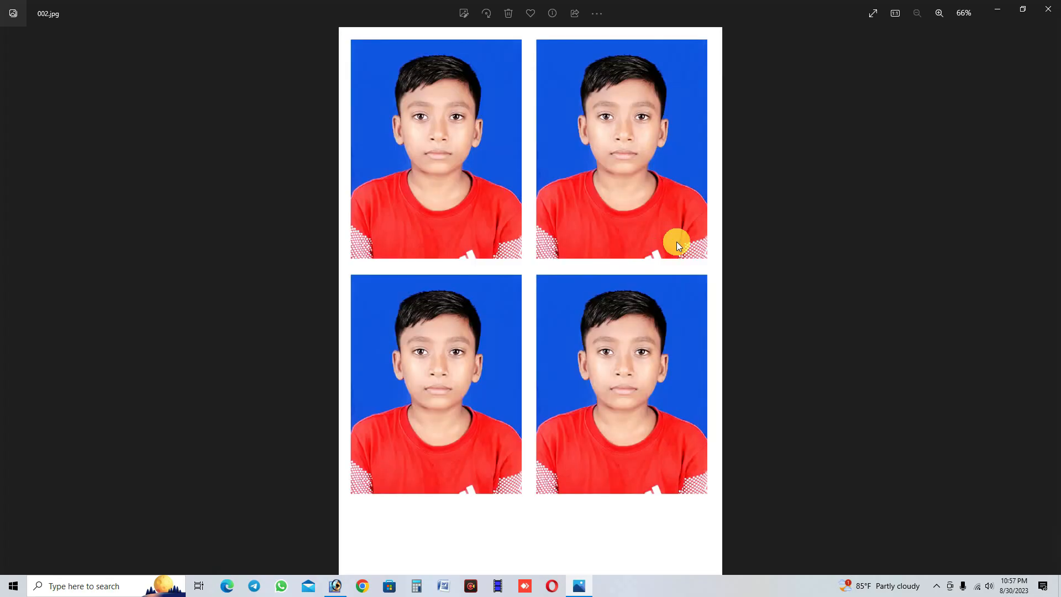